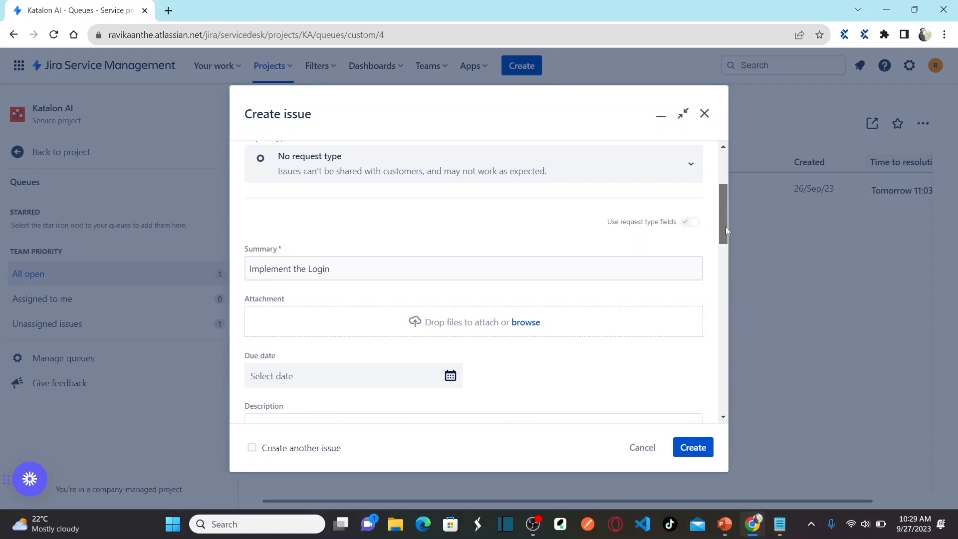
Step: Submit the Create issue dialog to add KA-5 'Implement the Login' to the All open queue
{"action": "left_click", "coordinate": [698, 451]}
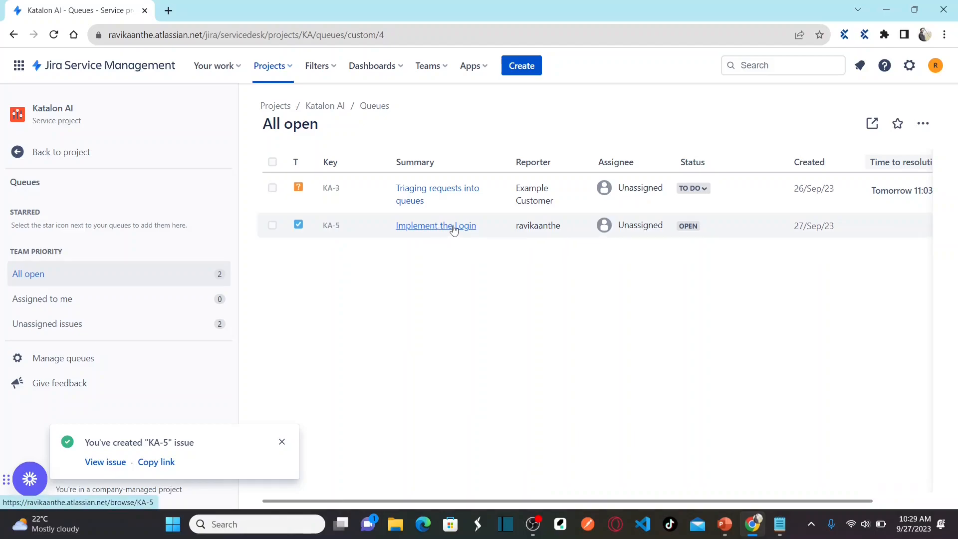
Step: Start a new issue and paste the story title 'Implement the Registration flow' from the notes into Summary
{"action": "left_click", "coordinate": [527, 66]}
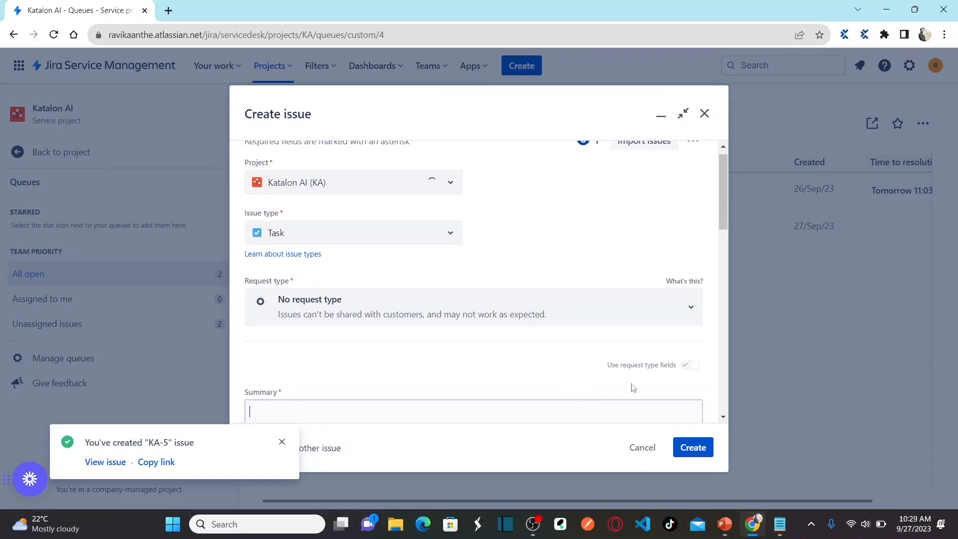
{"action": "left_click_drag", "start_coordinate": [723, 199], "coordinate": [722, 225]}
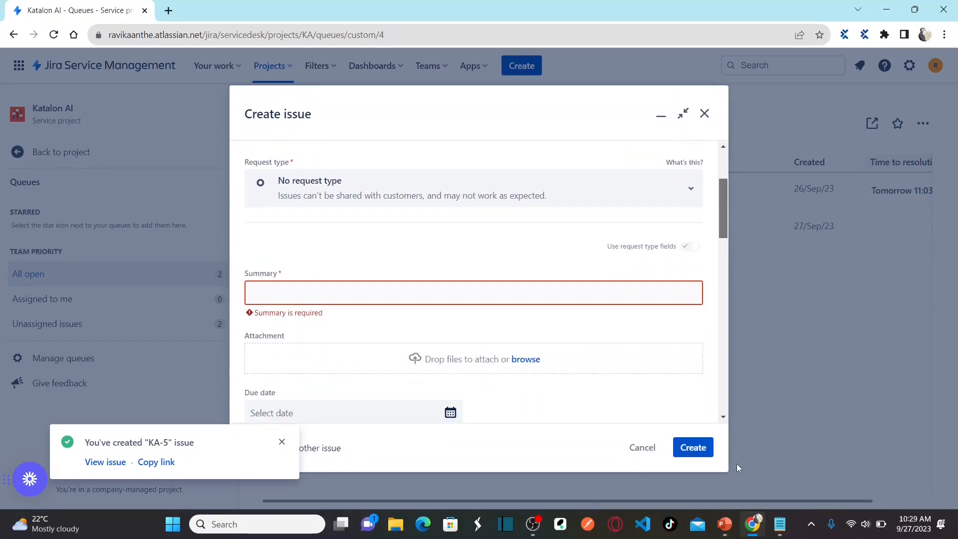
{"action": "left_click", "coordinate": [787, 522]}
{"action": "left_click_drag", "start_coordinate": [298, 263], "coordinate": [130, 272]}
{"action": "key", "text": "ctrl+c"}
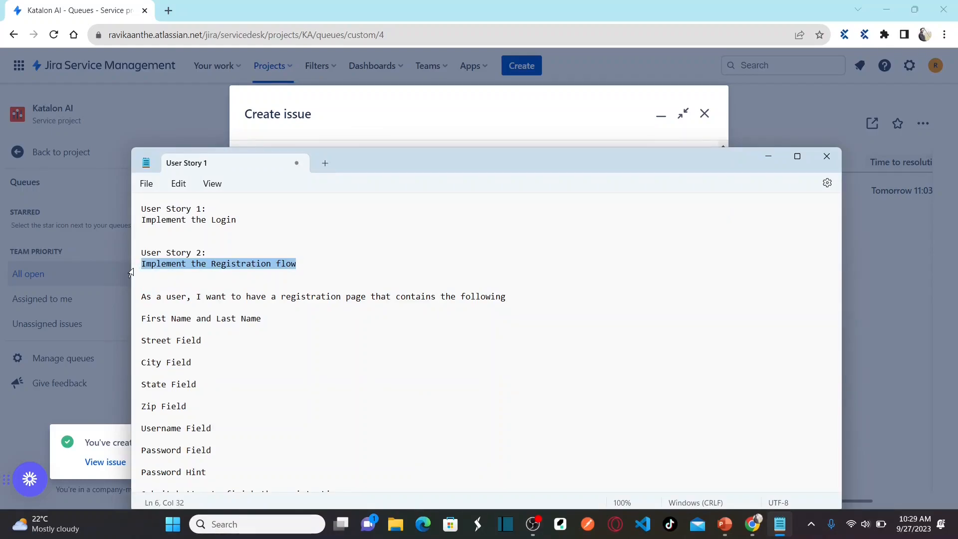
{"action": "left_click", "coordinate": [131, 272]}
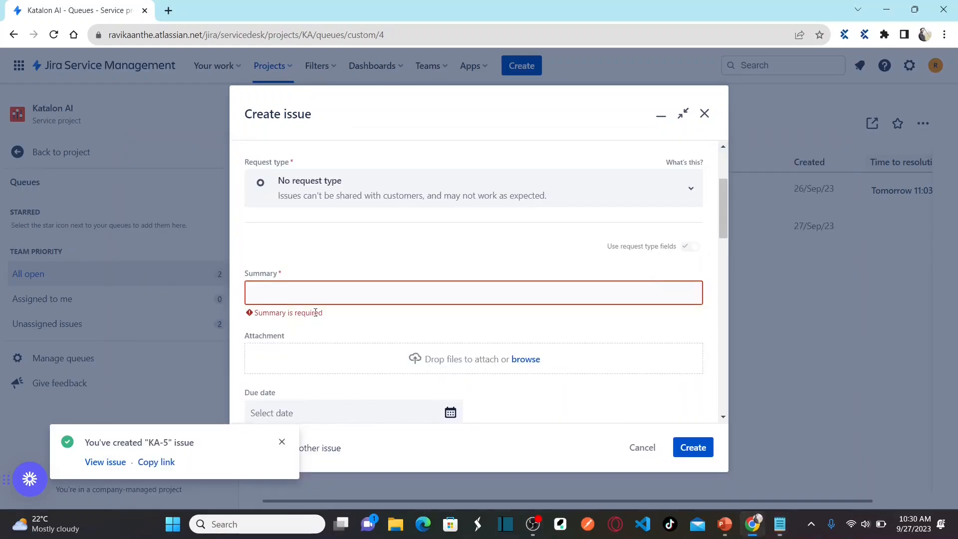
{"action": "left_click", "coordinate": [362, 299]}
{"action": "key", "text": "ctrl+v"}
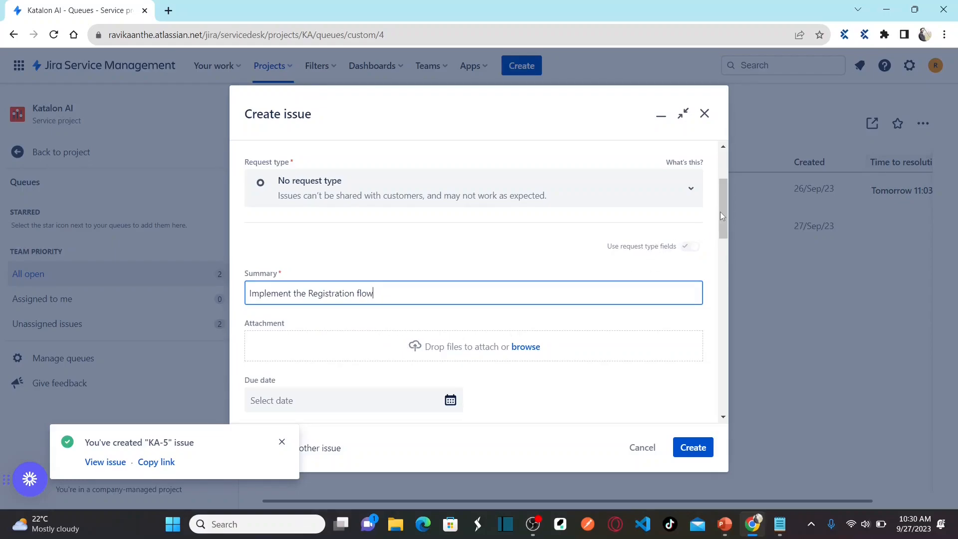
Step: Copy the registration page field requirements from the notes into the issue Description
{"action": "left_click_drag", "start_coordinate": [723, 212], "coordinate": [728, 251]}
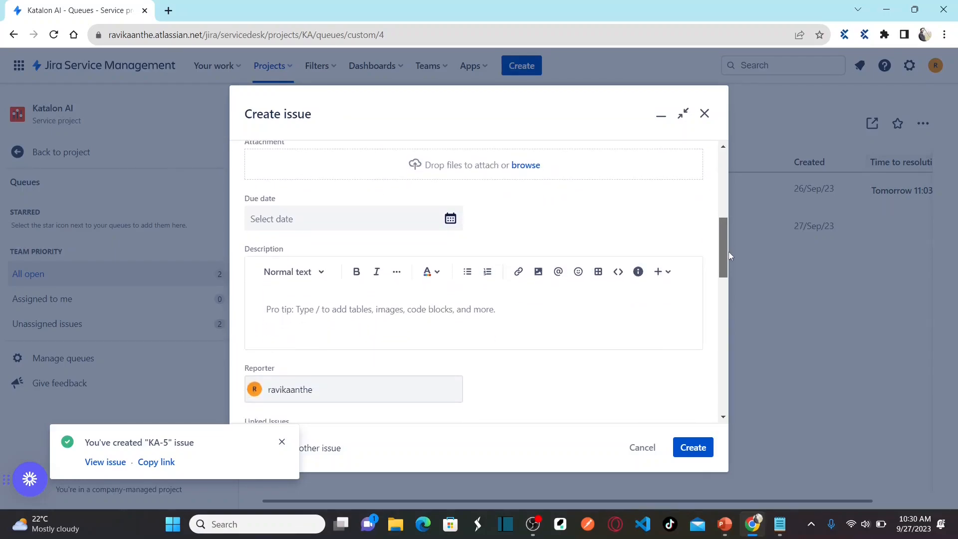
{"action": "left_click", "coordinate": [460, 330]}
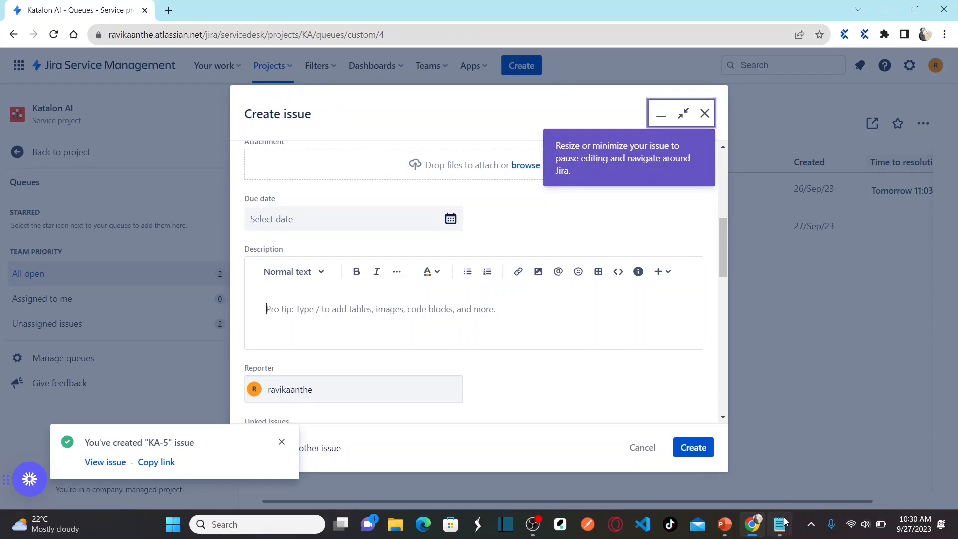
{"action": "mouse_move", "coordinate": [780, 524]}
{"action": "left_click", "coordinate": [777, 478]}
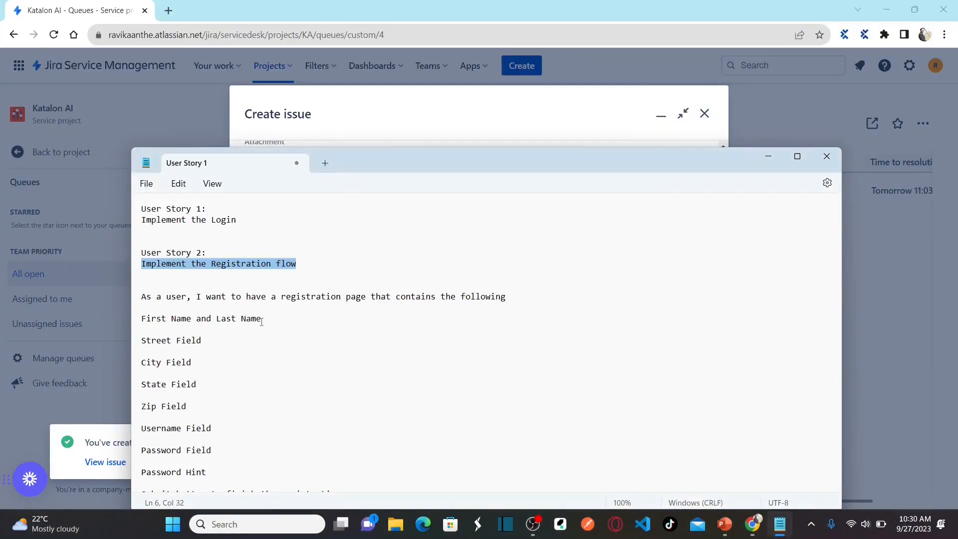
{"action": "left_click_drag", "start_coordinate": [146, 297], "coordinate": [314, 489]}
{"action": "key", "text": "ctrl+c"}
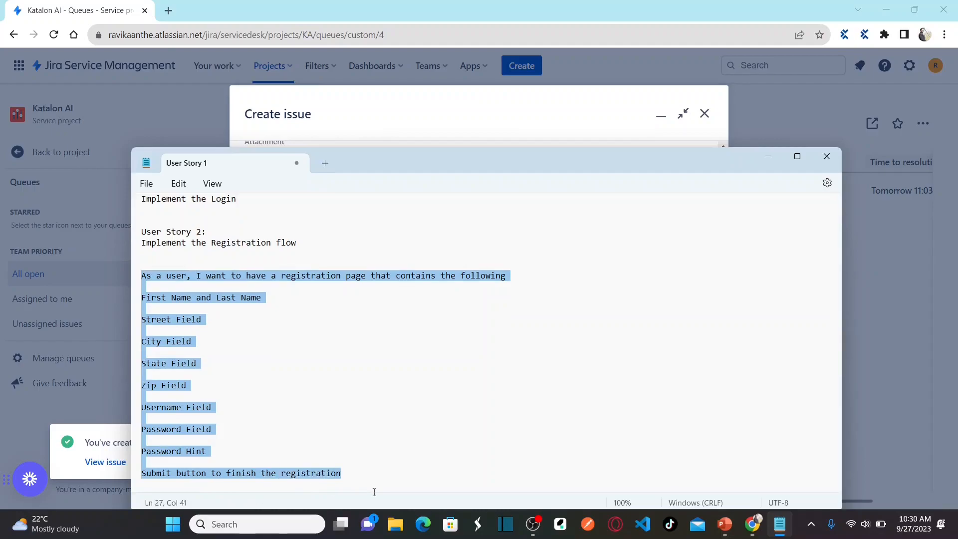
{"action": "key", "text": "alt+Tab"}
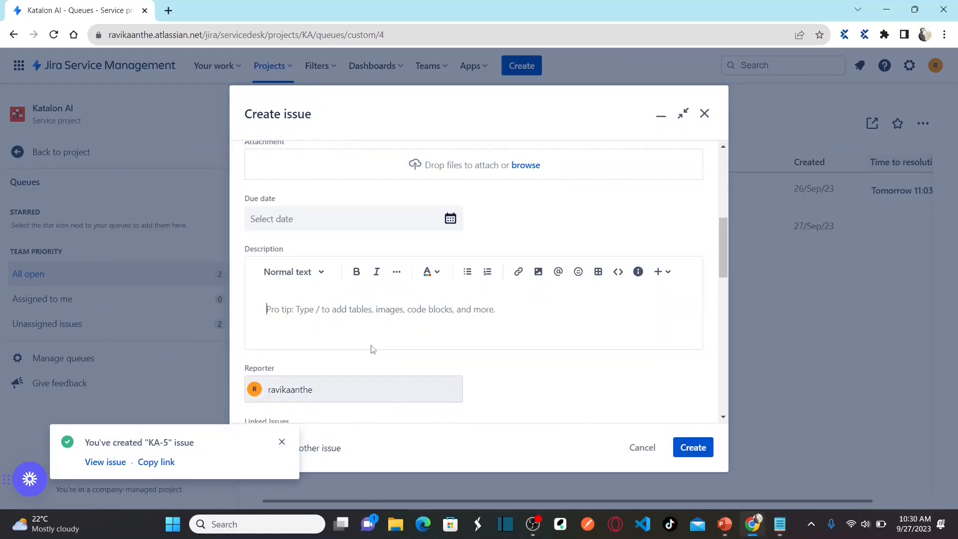
{"action": "key", "text": "ctrl+v"}
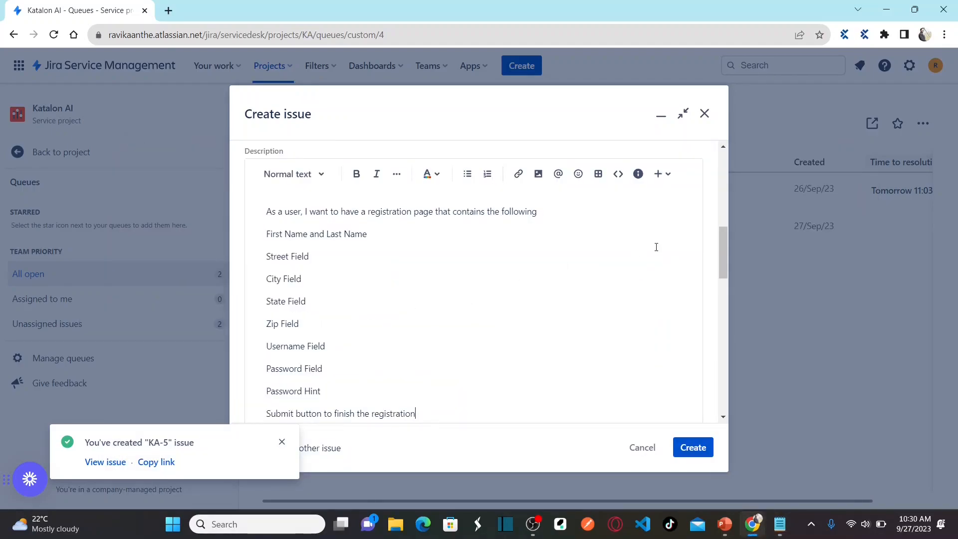
Step: Create the registration flow issue, making KA-6 the third open issue
{"action": "left_click_drag", "start_coordinate": [725, 246], "coordinate": [676, 251]}
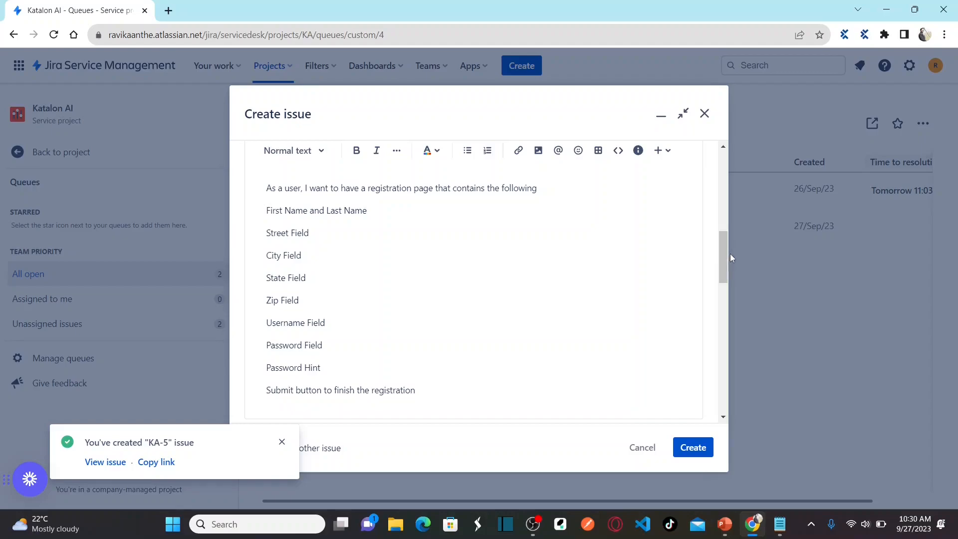
{"action": "left_click_drag", "start_coordinate": [725, 250], "coordinate": [725, 276]}
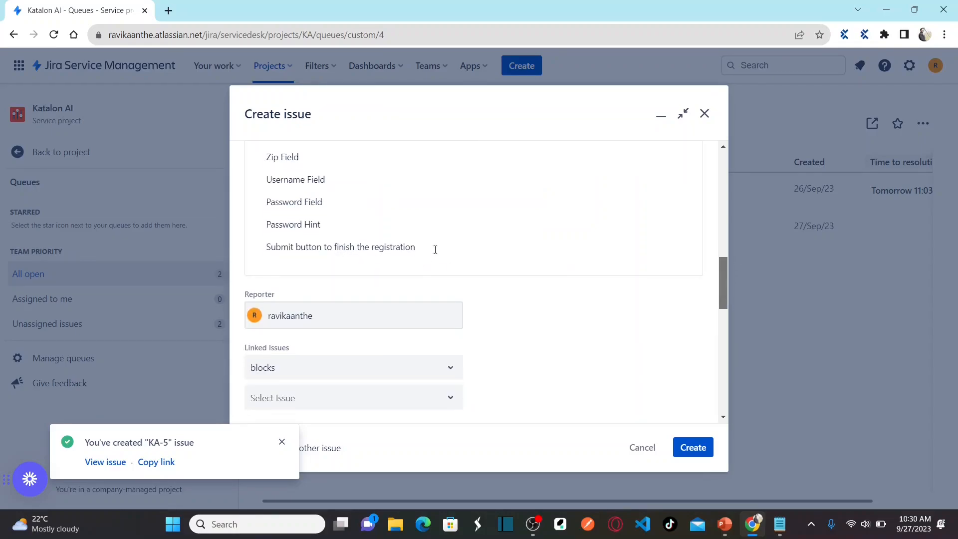
{"action": "left_click_drag", "start_coordinate": [724, 294], "coordinate": [710, 188]}
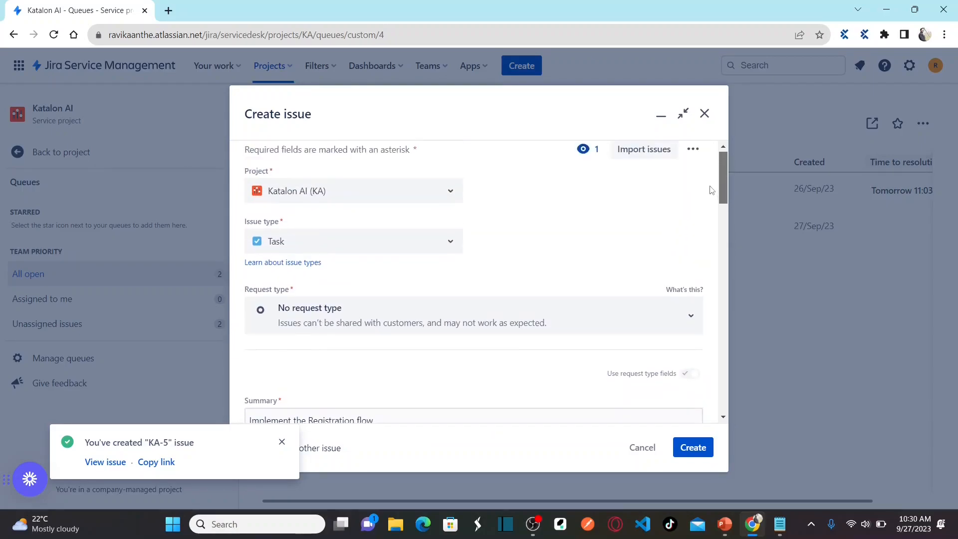
{"action": "left_click", "coordinate": [693, 447]}
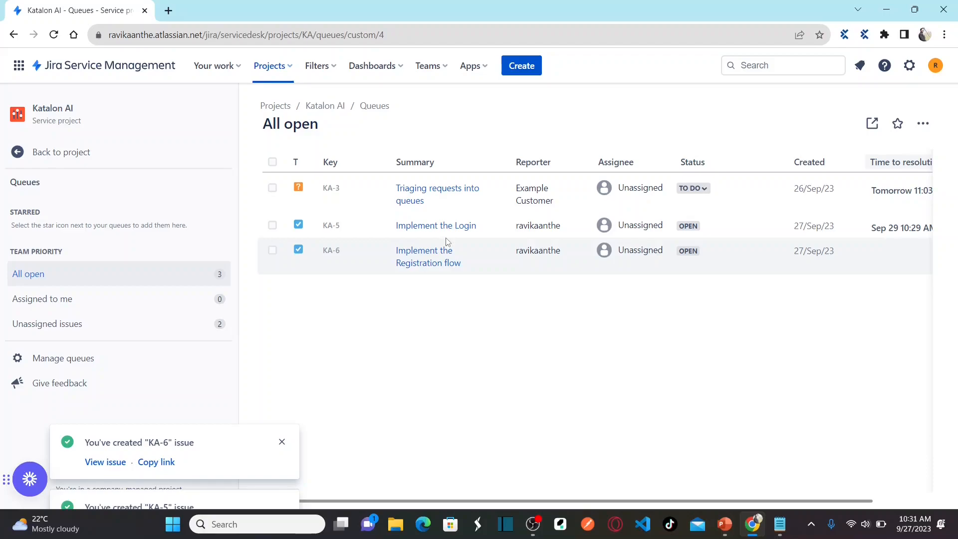
{"action": "key", "text": "alt+Tab"}
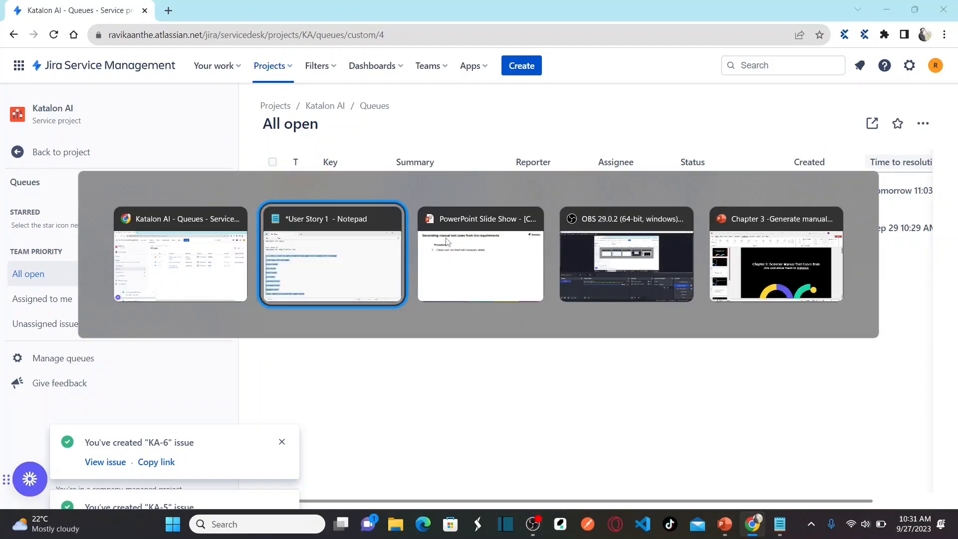
Step: Show the slide's second step on the Katalon Manual Test Cases Generator, then return to Jira
{"action": "key", "text": "alt+Tab"}
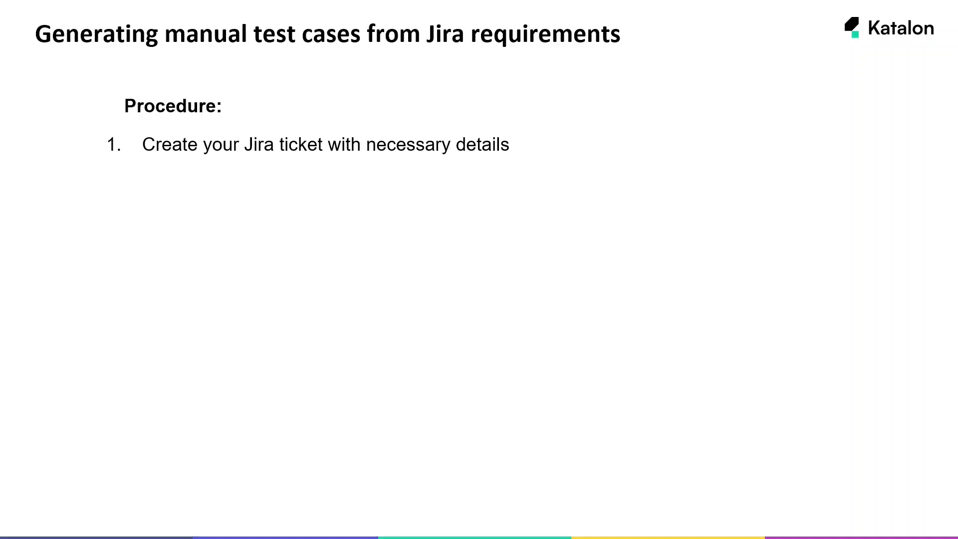
{"action": "key", "text": "Right"}
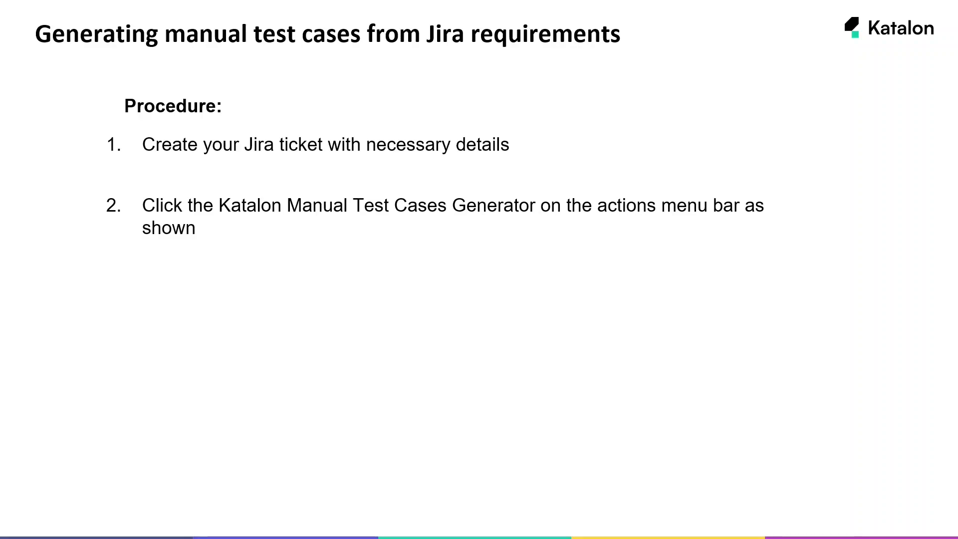
{"action": "key", "text": "alt+Tab"}
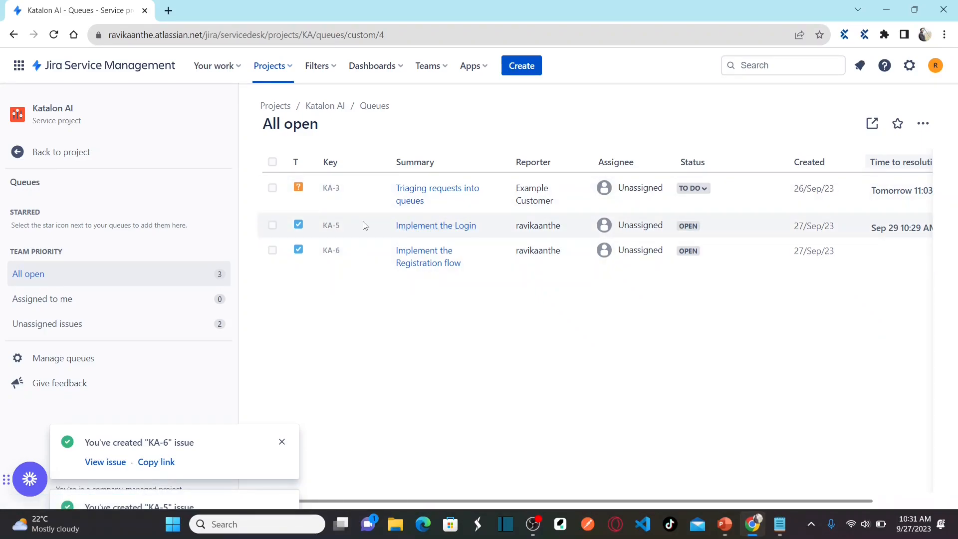
Step: Open KA-5 'Implement the Login' from the All open queue into its detail page
{"action": "left_click", "coordinate": [432, 226]}
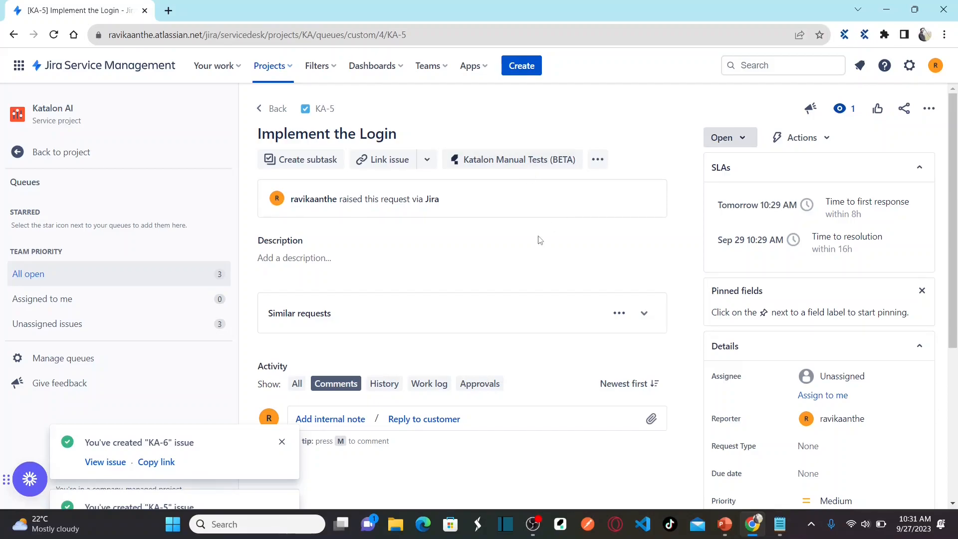
{"action": "key", "text": "alt+Tab"}
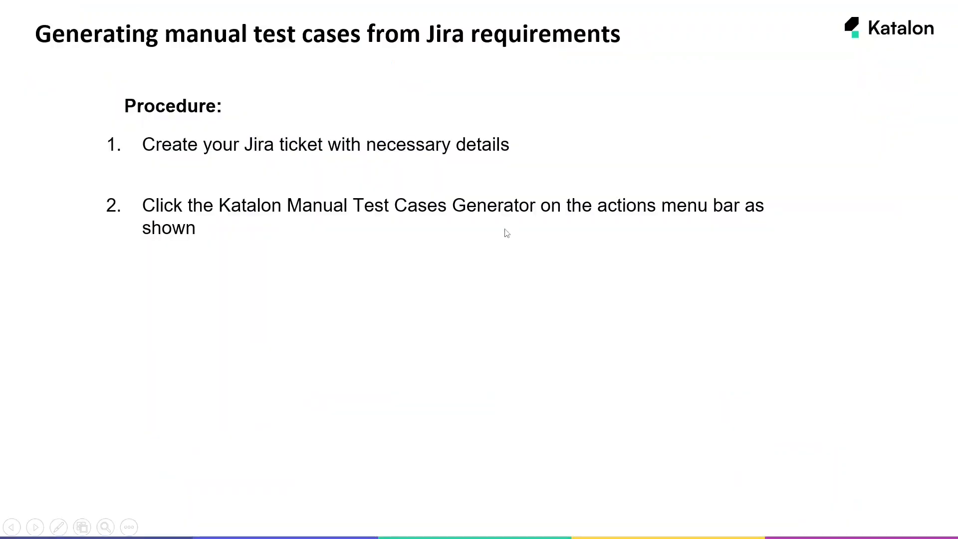
{"action": "key", "text": "alt+Tab"}
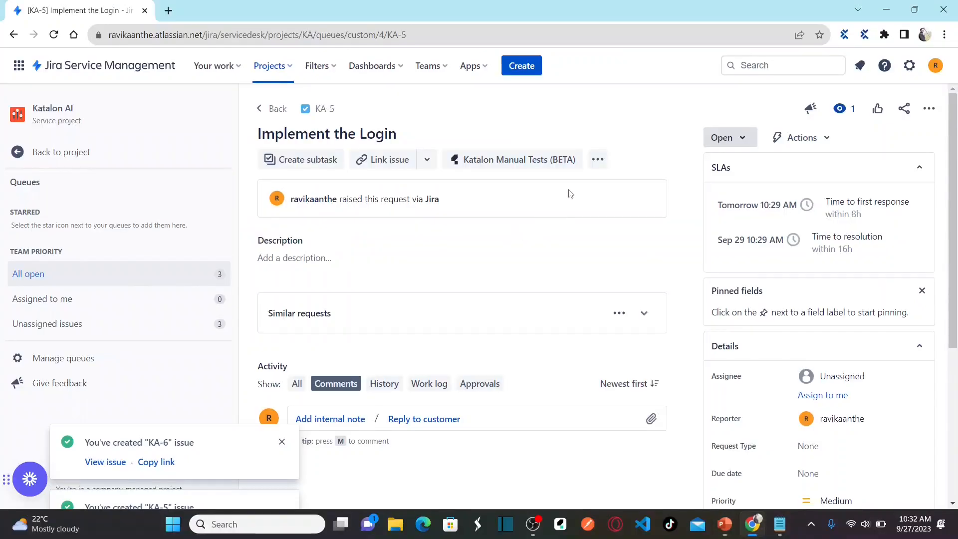
Step: Open the Katalon Manual Tests (BETA) panel on KA-5, dismiss both creation notices, and generate test cases
{"action": "left_click", "coordinate": [526, 161]}
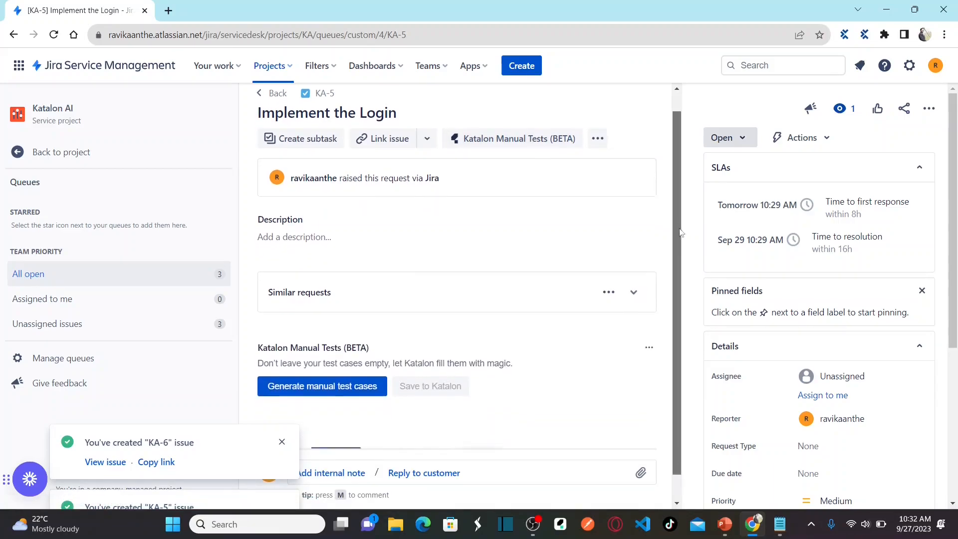
{"action": "scroll", "coordinate": [678, 225], "scroll_direction": "down", "scroll_amount": 1}
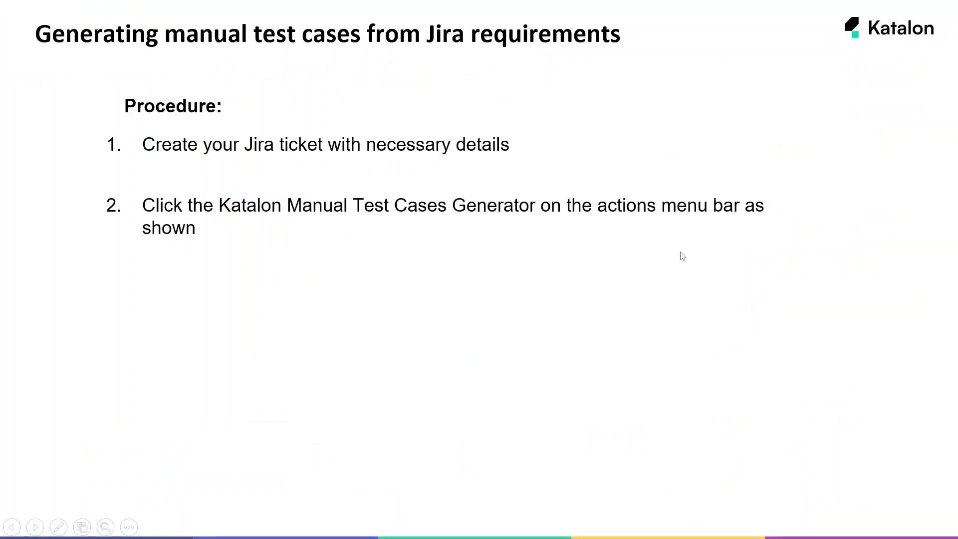
{"action": "key", "text": "Right"}
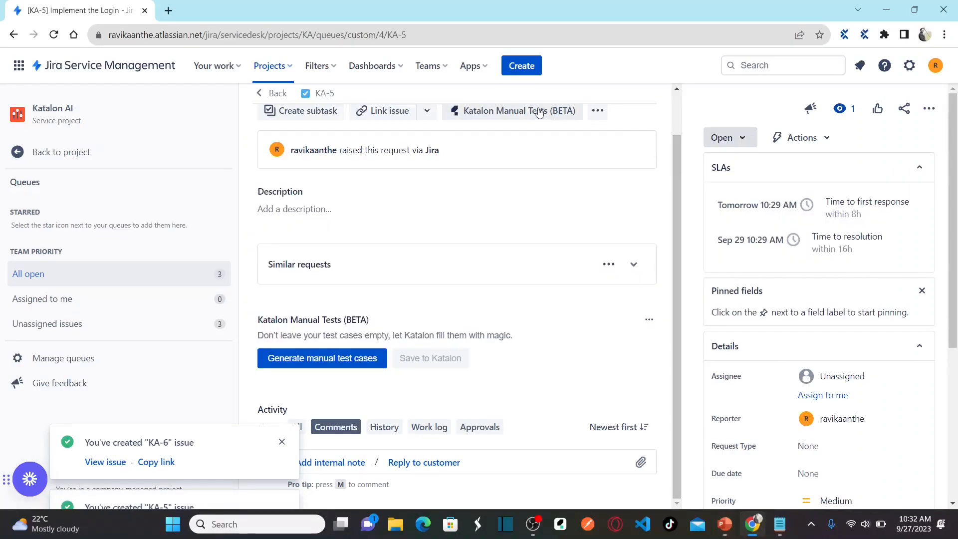
{"action": "left_click", "coordinate": [285, 442]}
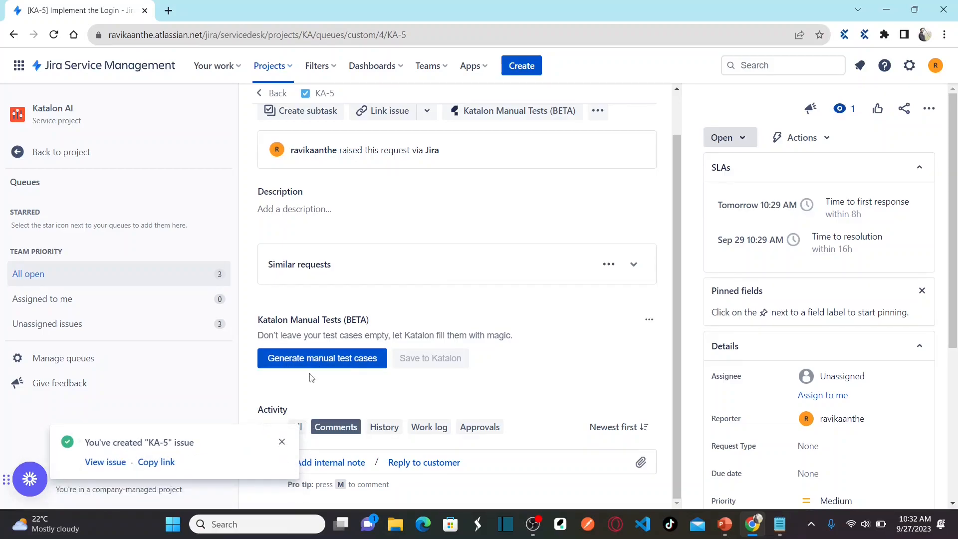
{"action": "left_click", "coordinate": [279, 442]}
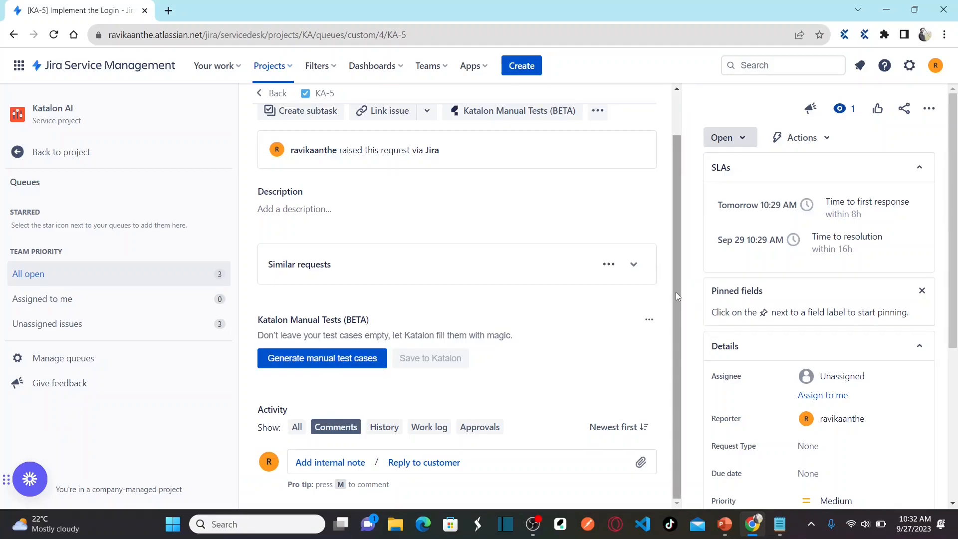
{"action": "left_click", "coordinate": [339, 362]}
{"action": "left_click", "coordinate": [329, 362]}
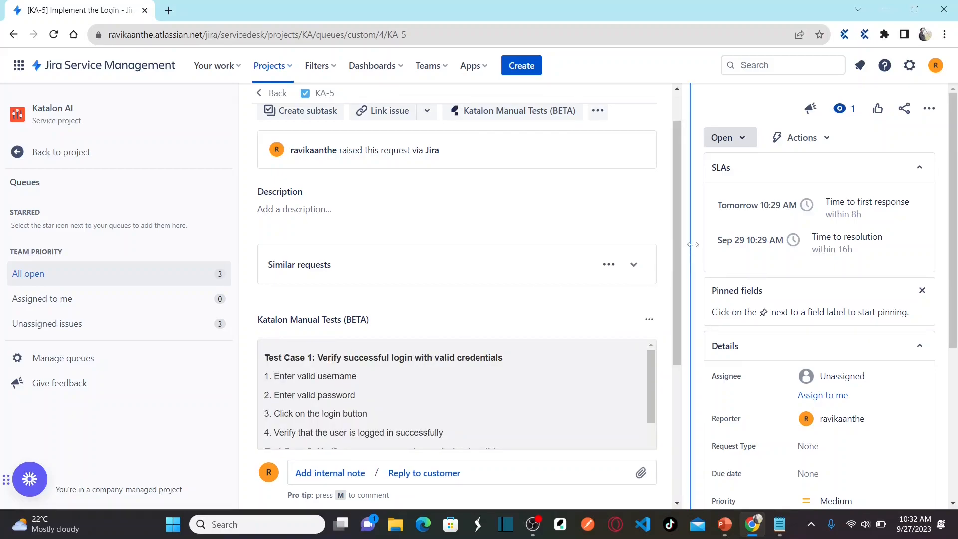
Step: Review the generated login test cases for valid and invalid credentials
{"action": "left_click_drag", "start_coordinate": [675, 210], "coordinate": [675, 319]}
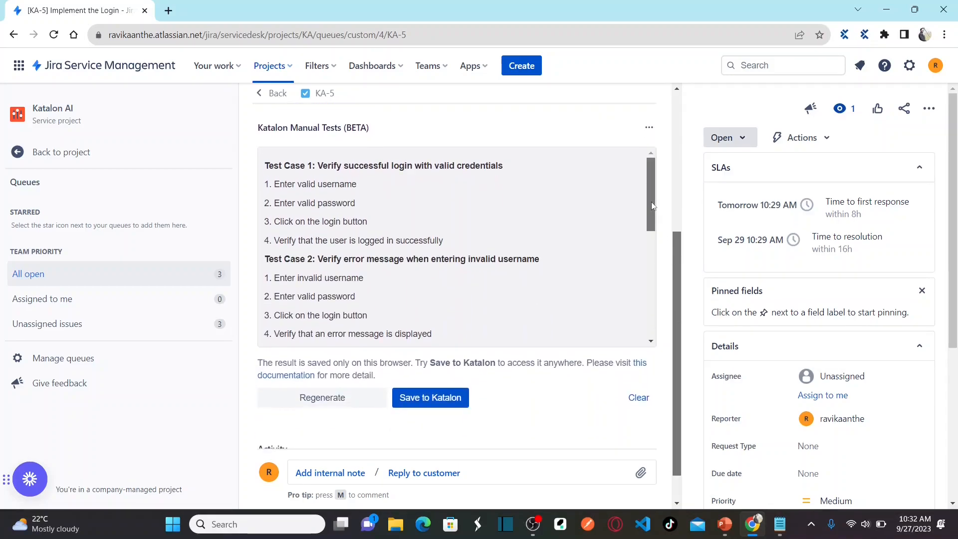
{"action": "mouse_move", "coordinate": [652, 206]}
{"action": "left_mouse_down"}
{"action": "mouse_move", "coordinate": [647, 299]}
{"action": "mouse_move", "coordinate": [644, 196]}
{"action": "left_mouse_up"}
{"action": "left_click_drag", "start_coordinate": [653, 193], "coordinate": [660, 301]}
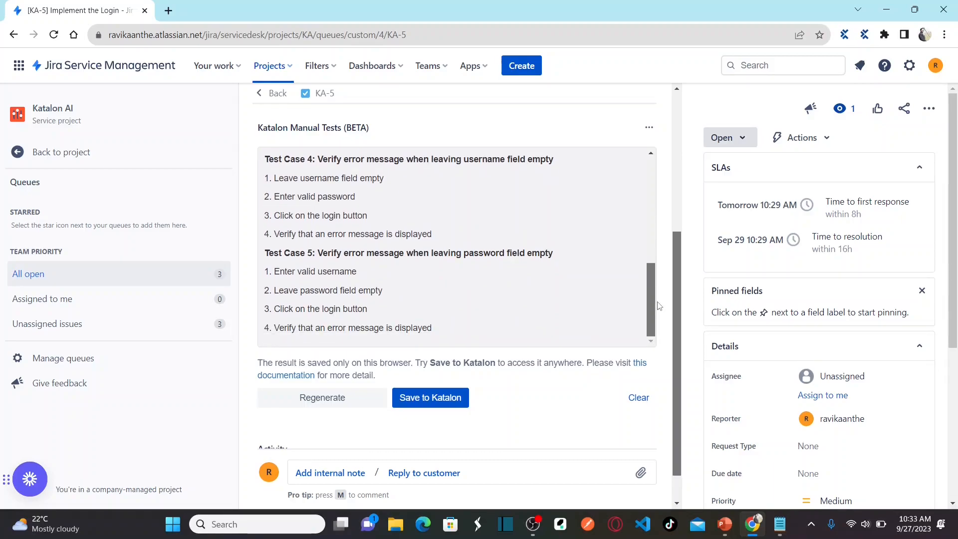
{"action": "left_click_drag", "start_coordinate": [648, 299], "coordinate": [653, 189]}
{"action": "scroll", "coordinate": [551, 210], "scroll_direction": "down", "scroll_amount": 2}
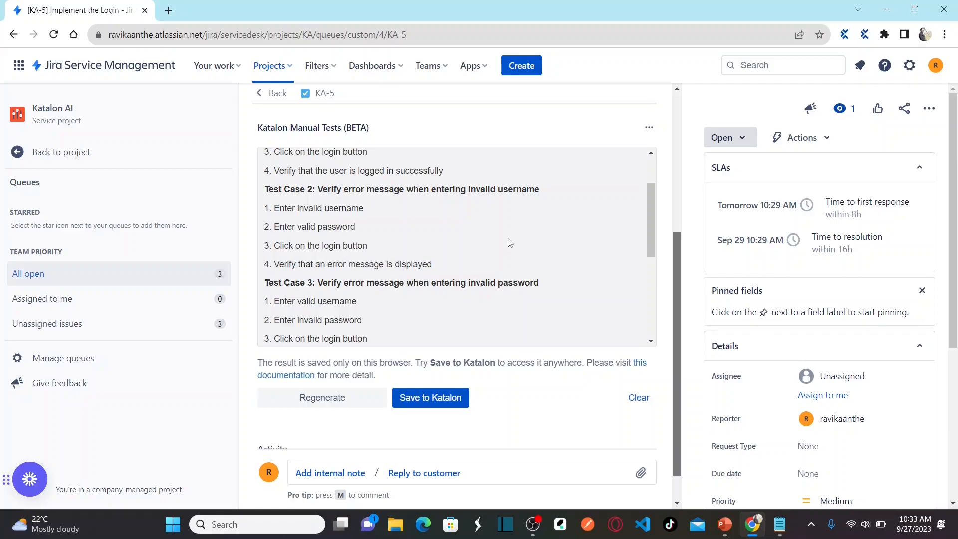
{"action": "mouse_move", "coordinate": [651, 199]}
{"action": "left_mouse_down"}
{"action": "mouse_move", "coordinate": [651, 181]}
{"action": "mouse_move", "coordinate": [650, 300]}
{"action": "mouse_move", "coordinate": [651, 172]}
{"action": "mouse_move", "coordinate": [653, 229]}
{"action": "mouse_move", "coordinate": [649, 186]}
{"action": "left_mouse_up"}
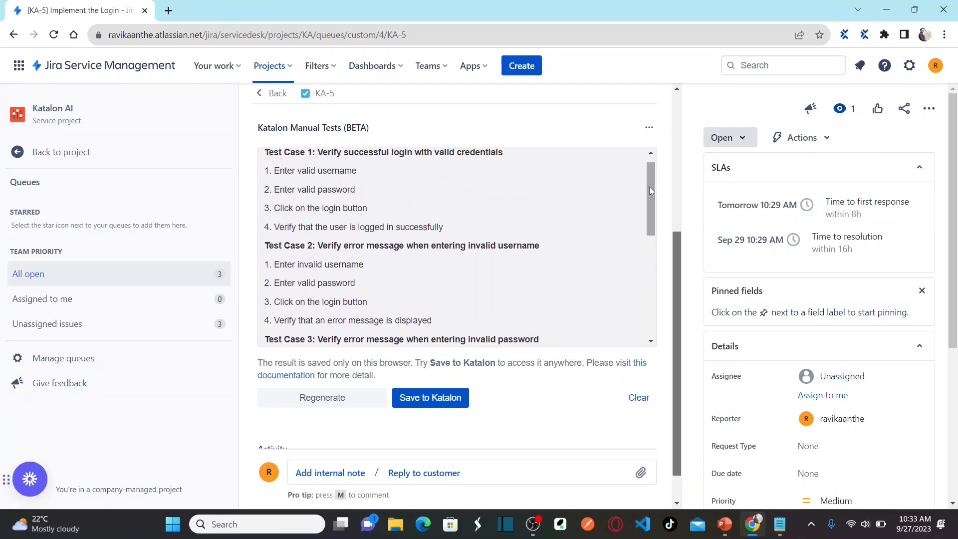
Step: Regenerate the KA-5 login test cases and scroll through the new list back to the top
{"action": "left_click", "coordinate": [353, 398]}
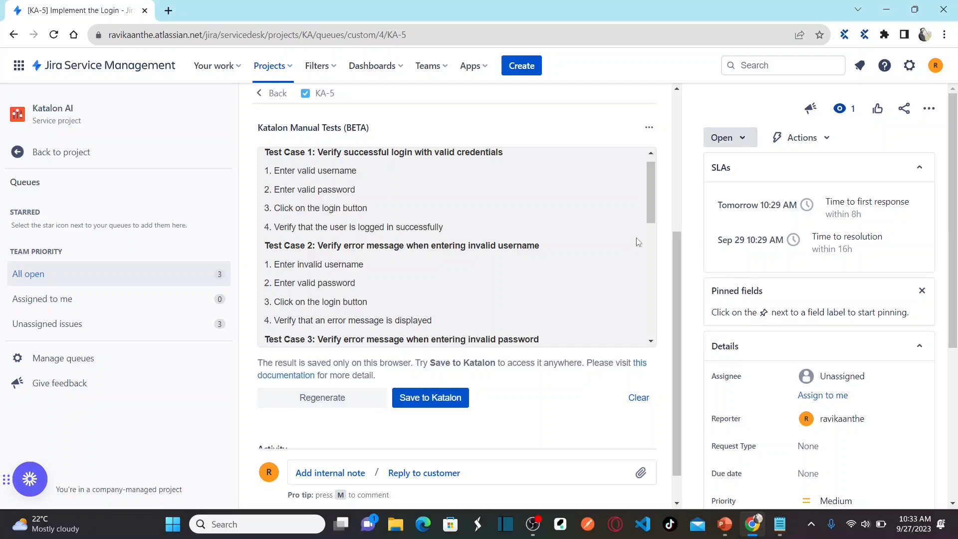
{"action": "mouse_move", "coordinate": [651, 199]}
{"action": "left_mouse_down"}
{"action": "mouse_move", "coordinate": [646, 302]}
{"action": "mouse_move", "coordinate": [647, 186]}
{"action": "left_mouse_up"}
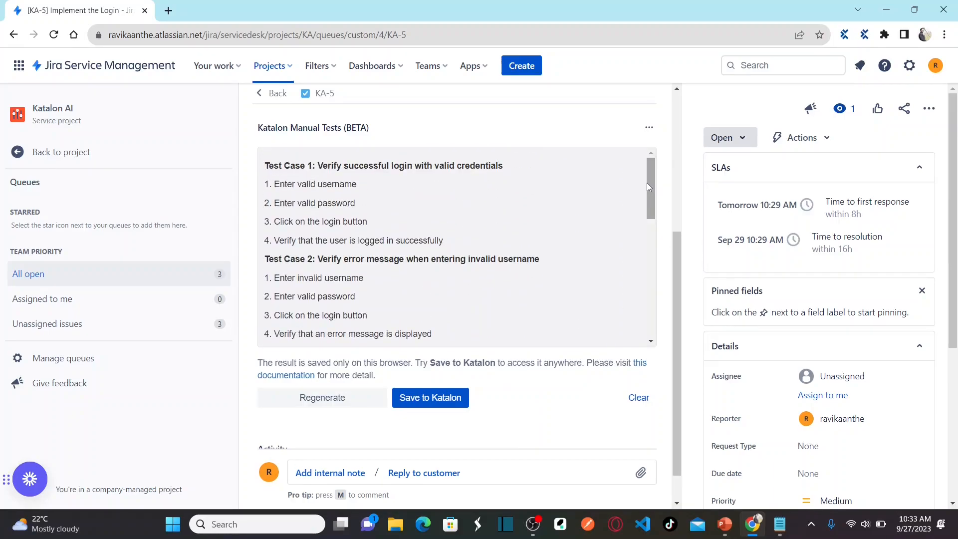
{"action": "mouse_move", "coordinate": [650, 184]}
{"action": "left_mouse_down"}
{"action": "mouse_move", "coordinate": [649, 262]}
{"action": "mouse_move", "coordinate": [649, 185]}
{"action": "left_mouse_up"}
{"action": "left_click_drag", "start_coordinate": [676, 253], "coordinate": [673, 121]}
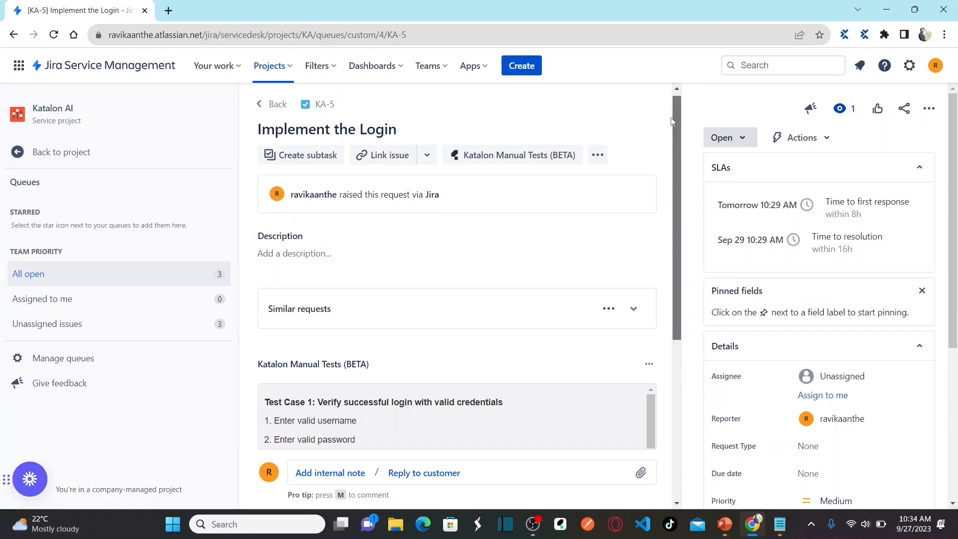
{"action": "left_click_drag", "start_coordinate": [671, 122], "coordinate": [675, 275]}
{"action": "left_click_drag", "start_coordinate": [653, 152], "coordinate": [666, 134]}
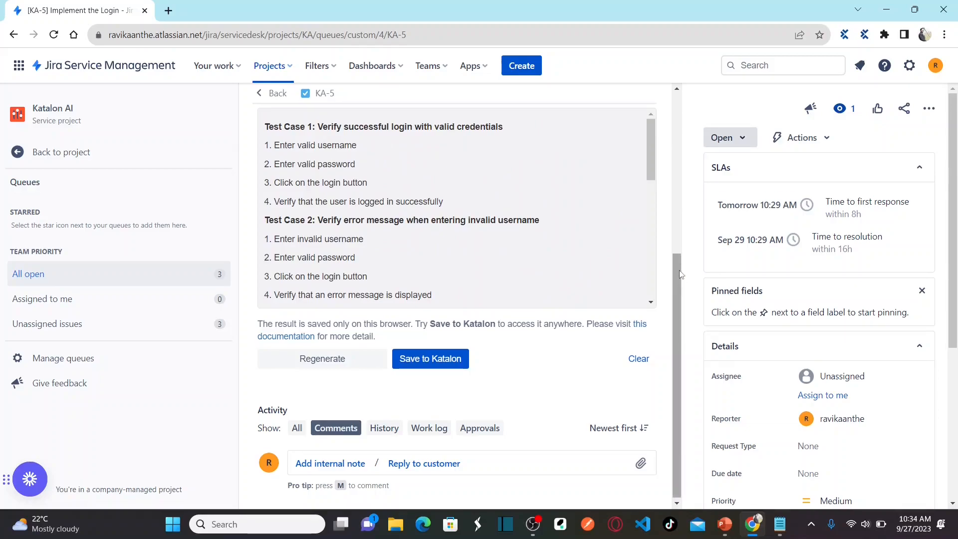
{"action": "left_click_drag", "start_coordinate": [677, 281], "coordinate": [675, 107]}
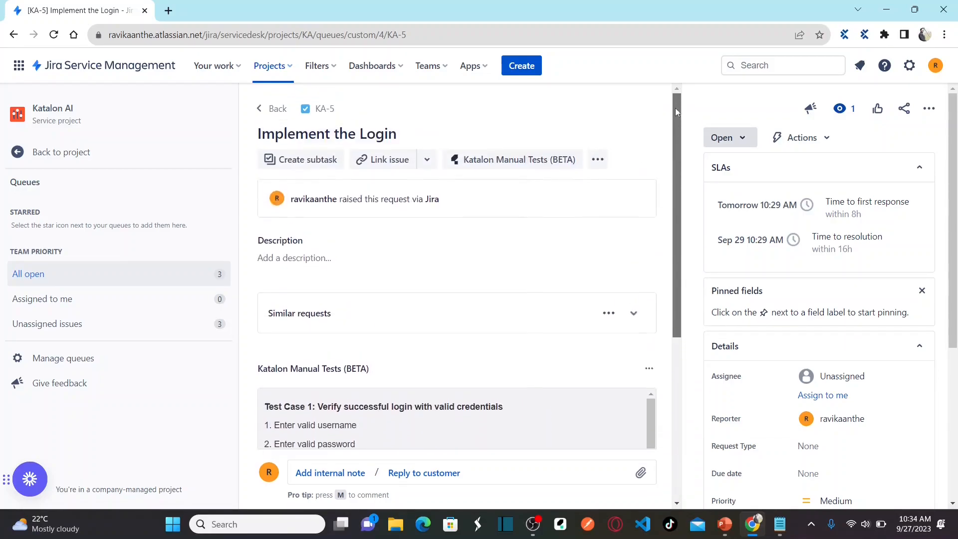
Step: From Projects, go to Katalon AI (KA)'s All open queue and open KA-6 'Implement the Registration flow'
{"action": "left_click", "coordinate": [291, 74]}
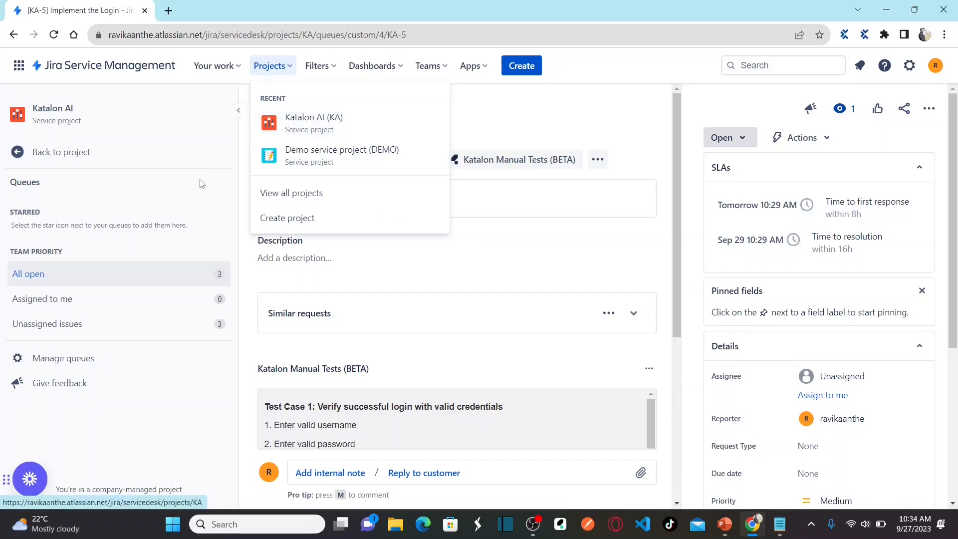
{"action": "left_click", "coordinate": [40, 276]}
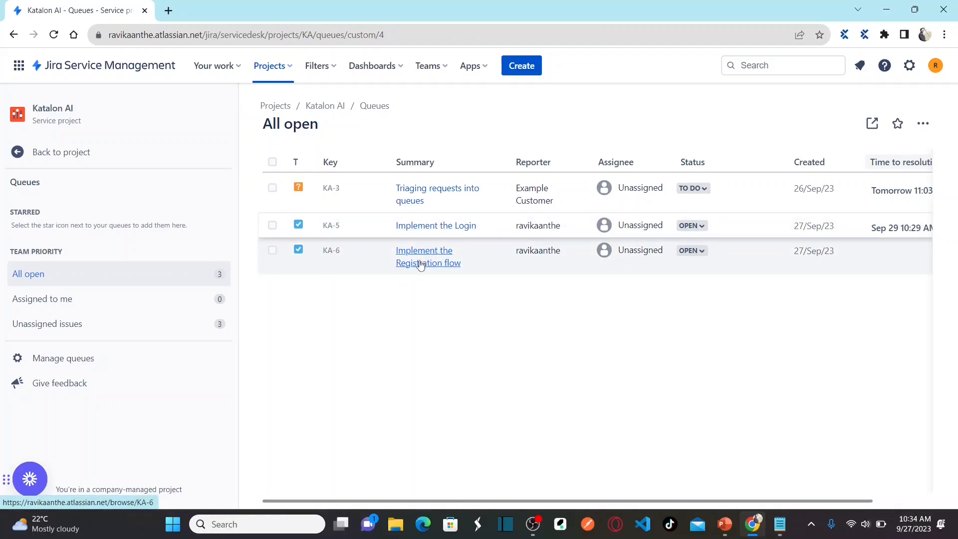
{"action": "left_click", "coordinate": [421, 264]}
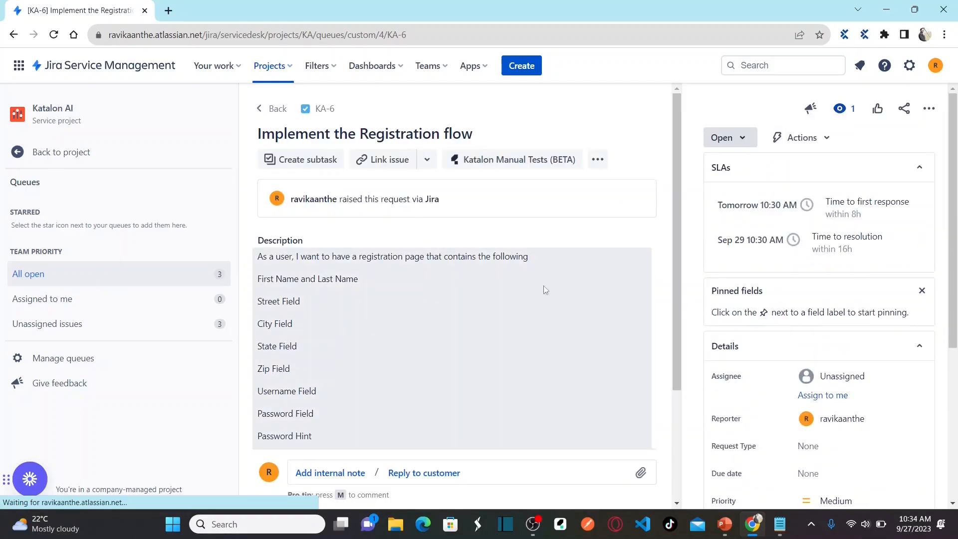
{"action": "left_click_drag", "start_coordinate": [675, 239], "coordinate": [677, 204]}
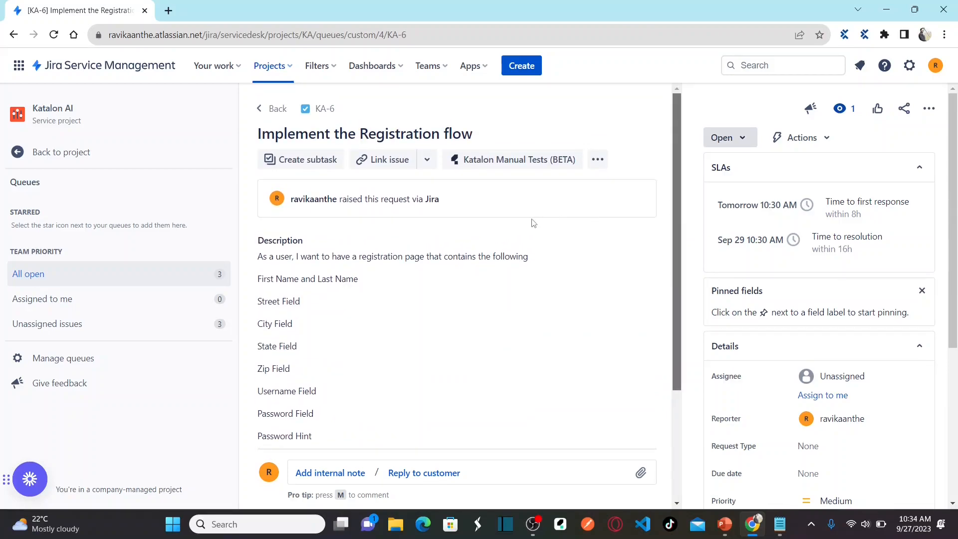
Step: Generate KA-6 test cases covering field presence, valid inputs, missing fields and invalid inputs
{"action": "left_click", "coordinate": [503, 163]}
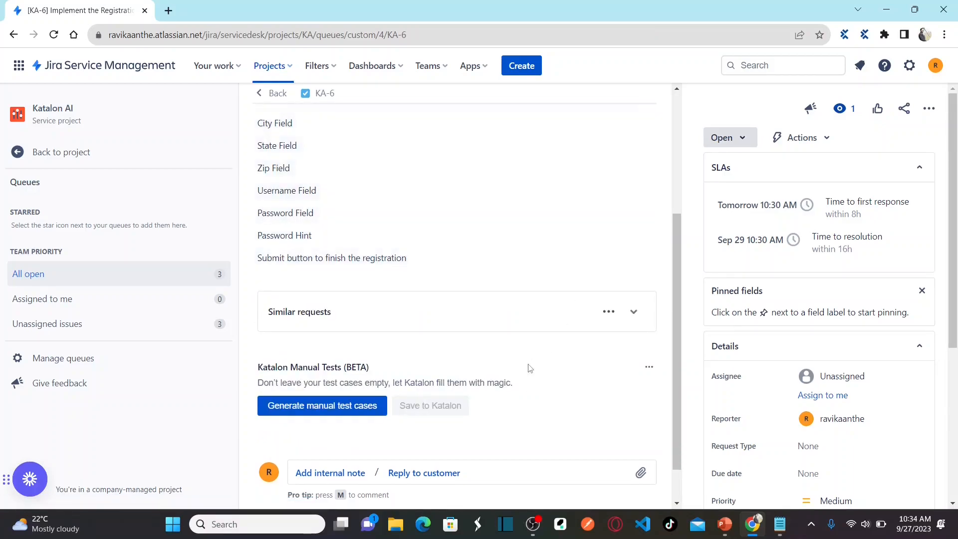
{"action": "left_click", "coordinate": [323, 411]}
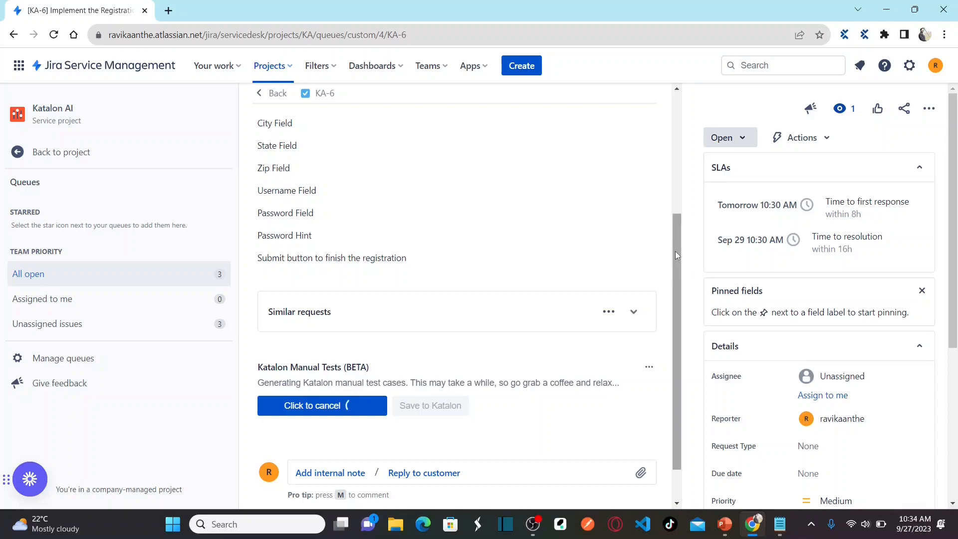
{"action": "left_click_drag", "start_coordinate": [676, 252], "coordinate": [666, 312]}
{"action": "mouse_move", "coordinate": [651, 214]}
{"action": "left_mouse_down"}
{"action": "mouse_move", "coordinate": [649, 365]}
{"action": "mouse_move", "coordinate": [646, 209]}
{"action": "left_mouse_up"}
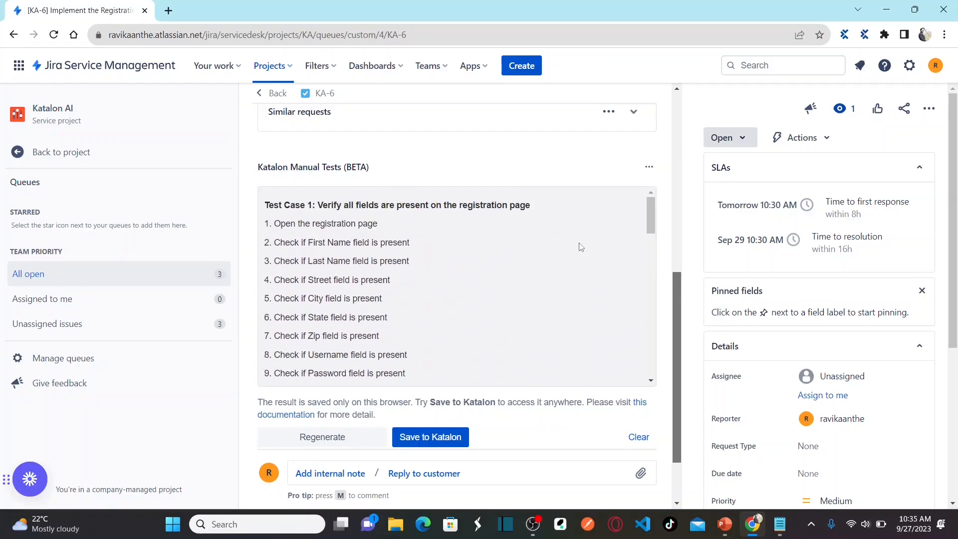
{"action": "left_click_drag", "start_coordinate": [679, 285], "coordinate": [675, 149]}
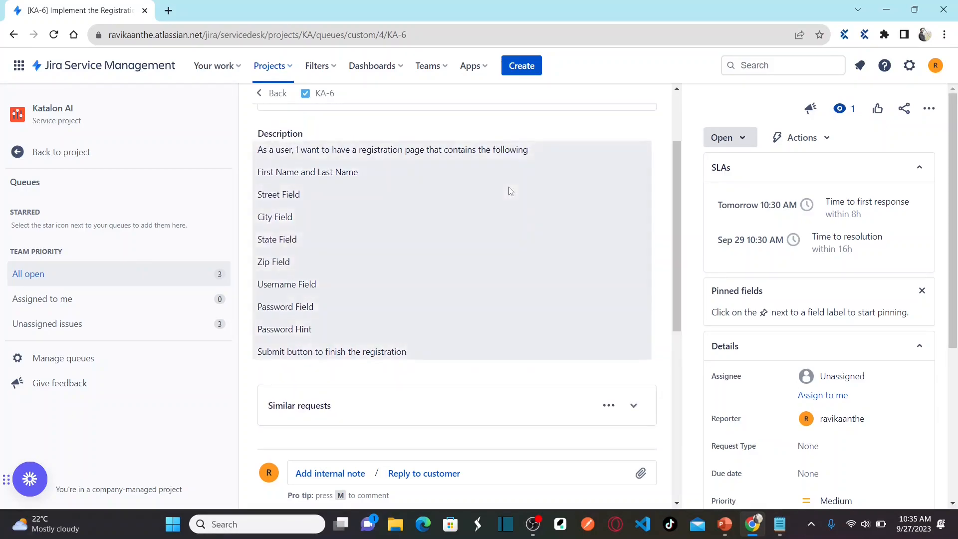
Step: Replace 'Zip' with 'Postal Code' in the KA-6 description's Zip Field line and save it
{"action": "left_click", "coordinate": [349, 275]}
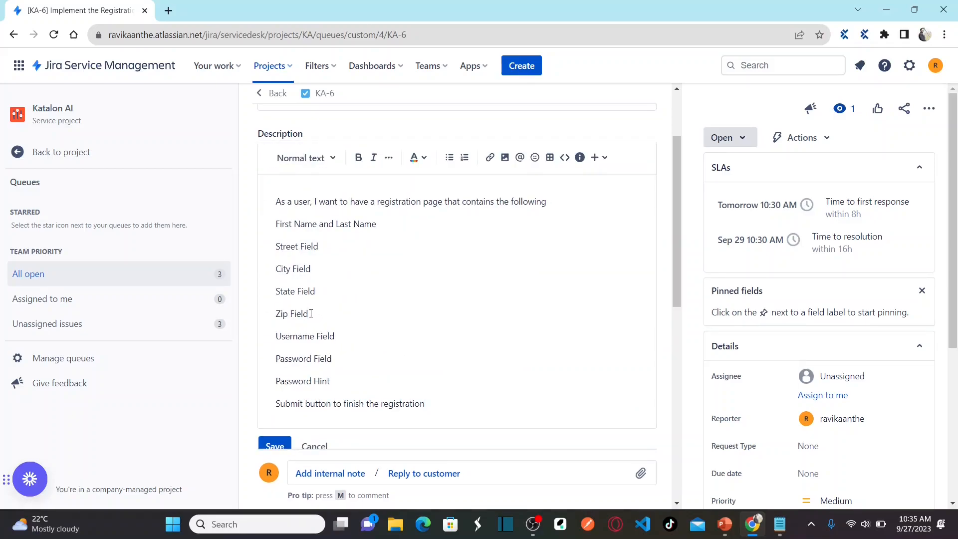
{"action": "key", "text": "shift+Home"}
{"action": "type", "text": "Postal Code"}
{"action": "left_click", "coordinate": [276, 446]}
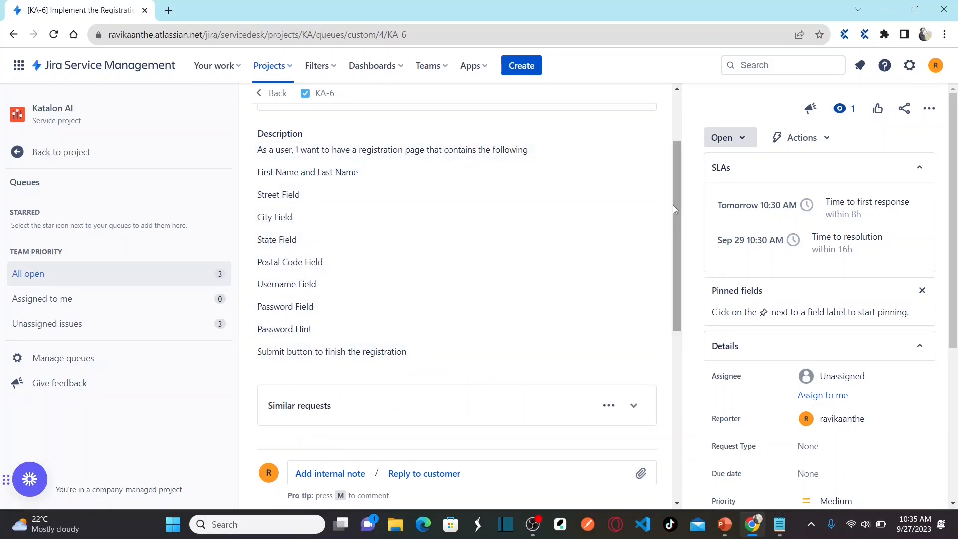
{"action": "left_click_drag", "start_coordinate": [677, 215], "coordinate": [667, 368]}
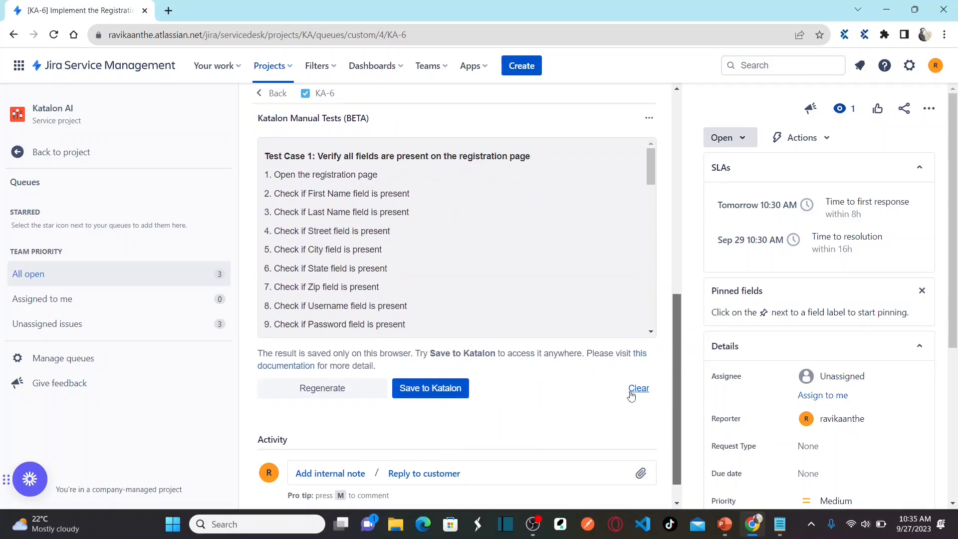
Step: Clear and regenerate the KA-6 test cases so they check for the Postal Code field
{"action": "left_click", "coordinate": [633, 395]}
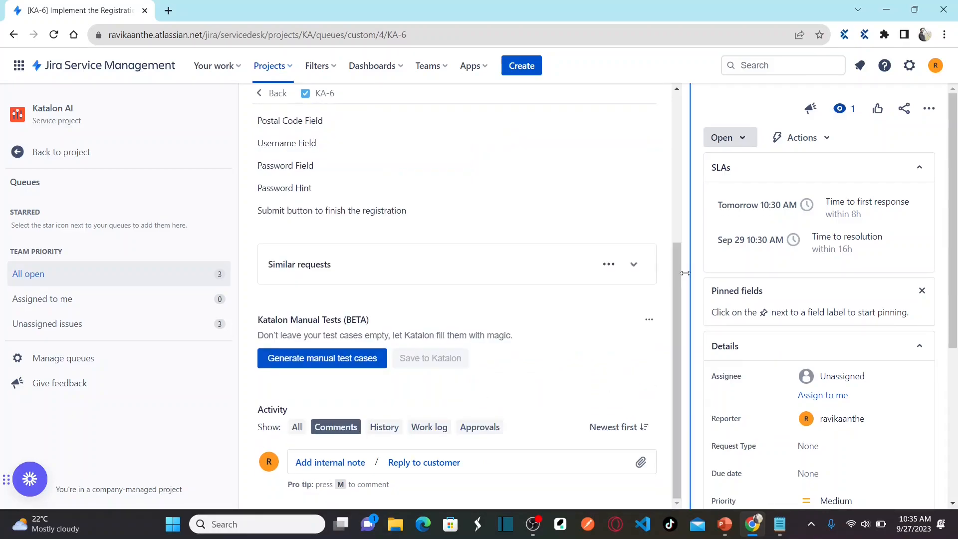
{"action": "left_click_drag", "start_coordinate": [676, 265], "coordinate": [673, 226]}
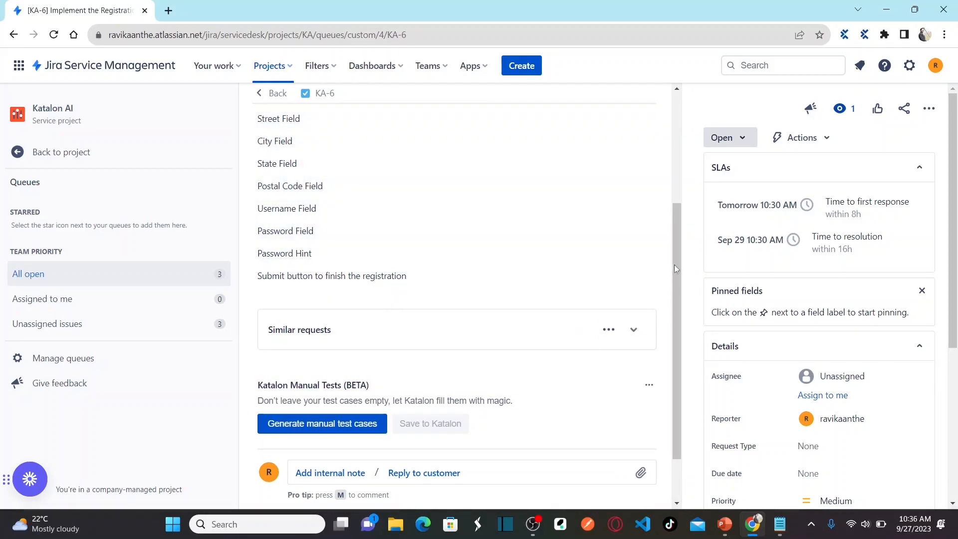
{"action": "scroll", "coordinate": [675, 260], "scroll_direction": "down", "scroll_amount": 1}
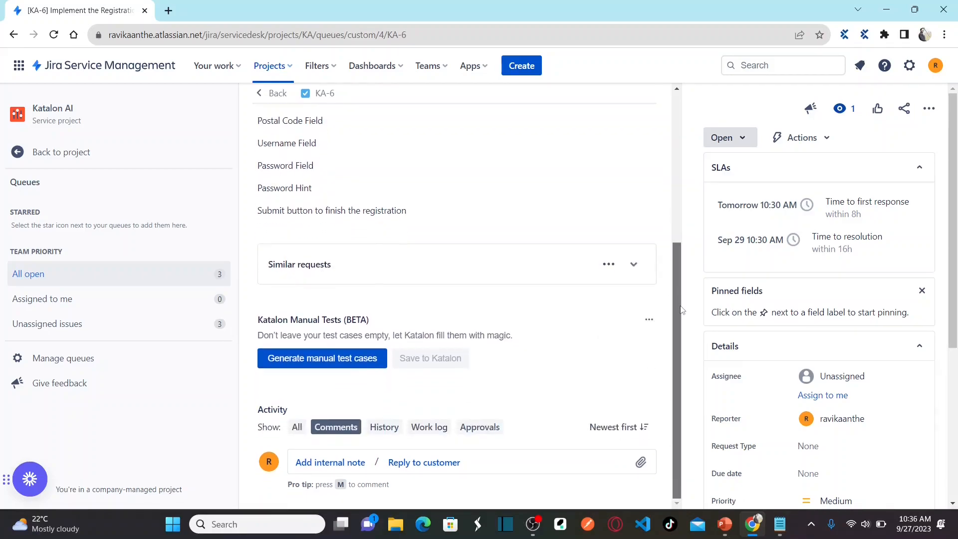
{"action": "left_click", "coordinate": [337, 362]}
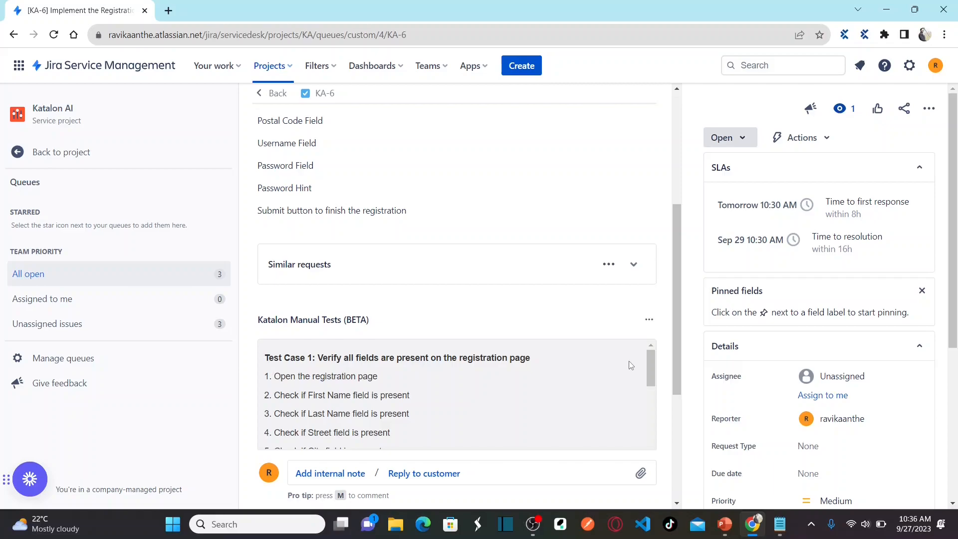
{"action": "left_click_drag", "start_coordinate": [678, 233], "coordinate": [682, 320]}
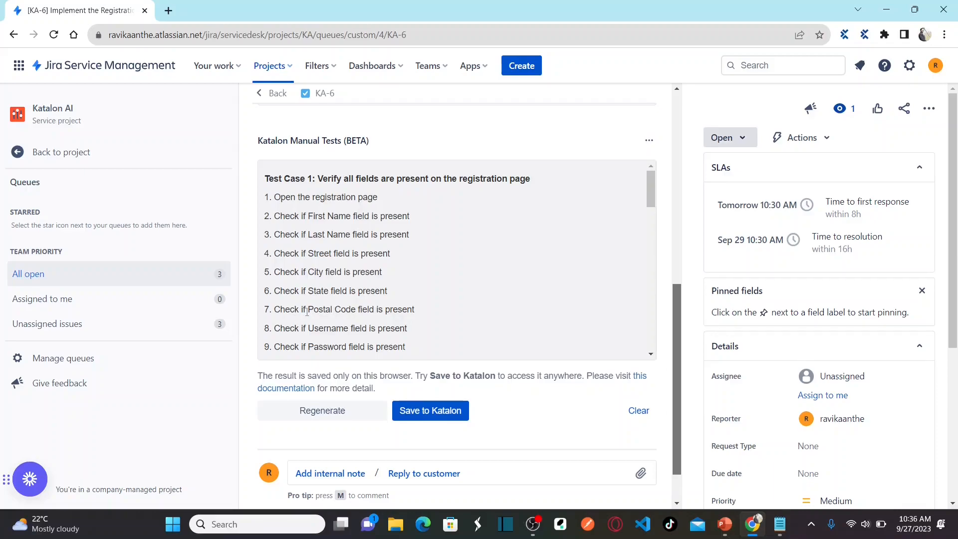
{"action": "mouse_move", "coordinate": [651, 187]}
{"action": "left_mouse_down"}
{"action": "mouse_move", "coordinate": [651, 272]}
{"action": "mouse_move", "coordinate": [648, 184]}
{"action": "left_mouse_up"}
{"action": "left_click_drag", "start_coordinate": [676, 308], "coordinate": [675, 247]}
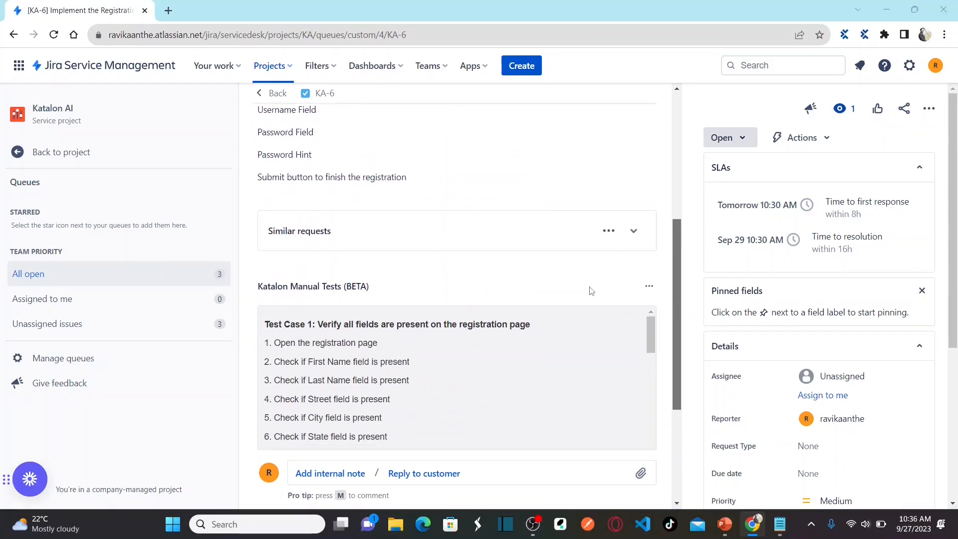
{"action": "key", "text": "alt+Tab"}
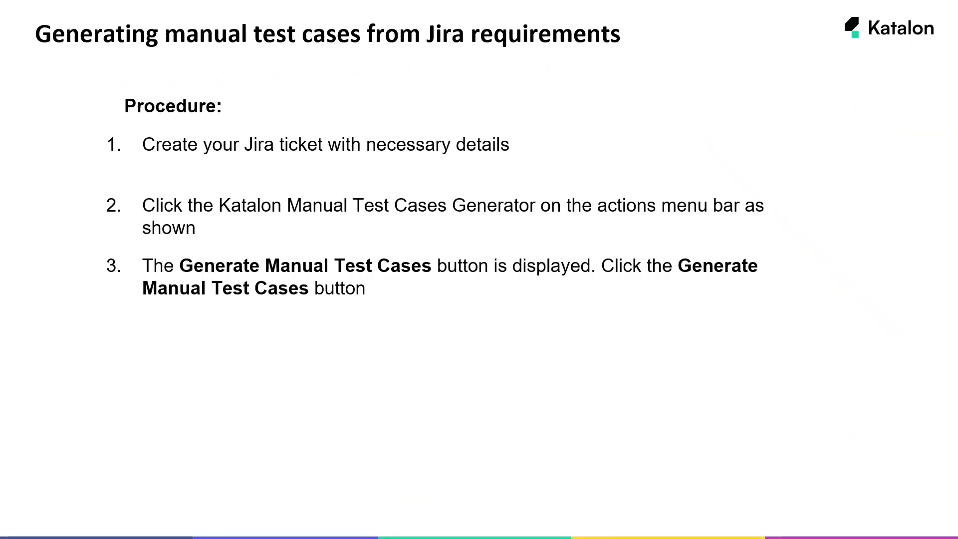
Step: Reveal bullet 4 on clearing and regenerating test cases, then advance to the Contents slide
{"action": "key", "text": "Right"}
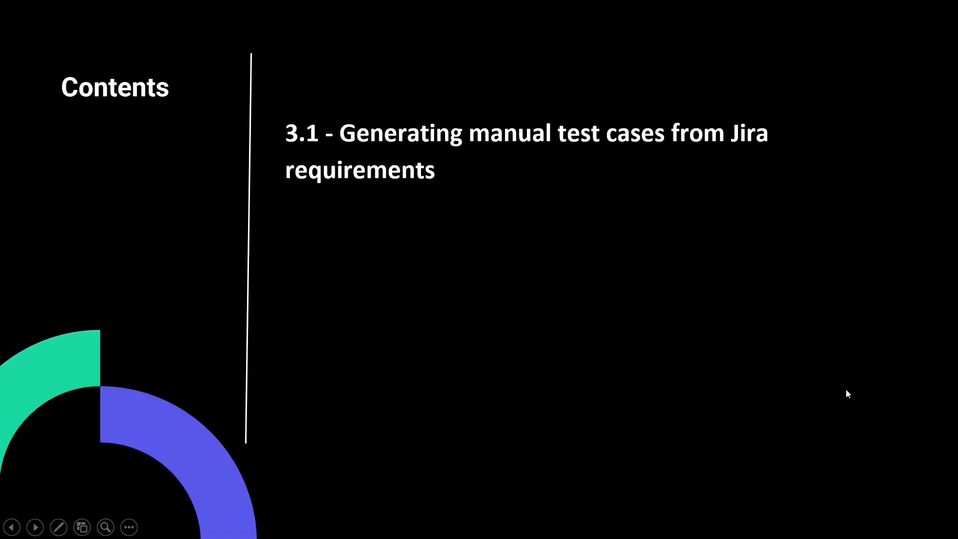
{"action": "left_click", "coordinate": [846, 390]}
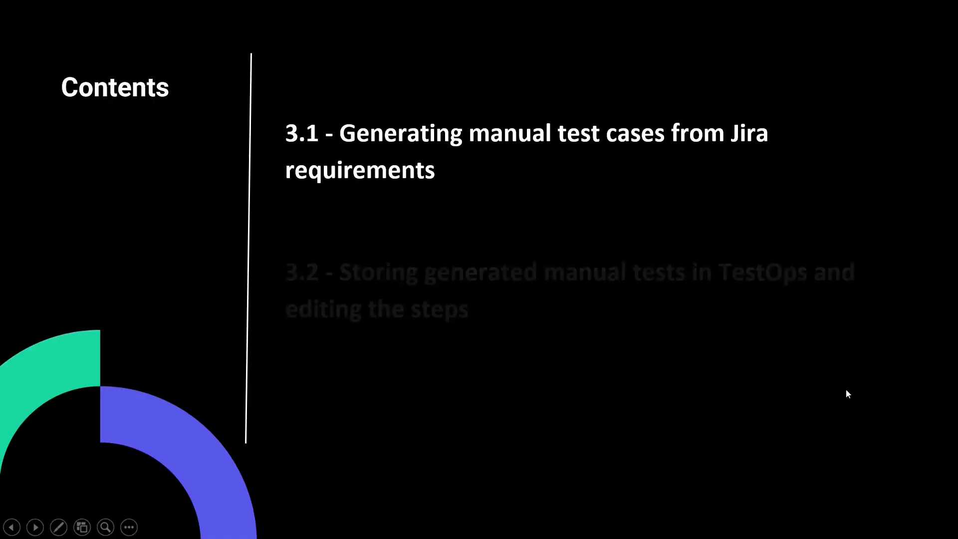
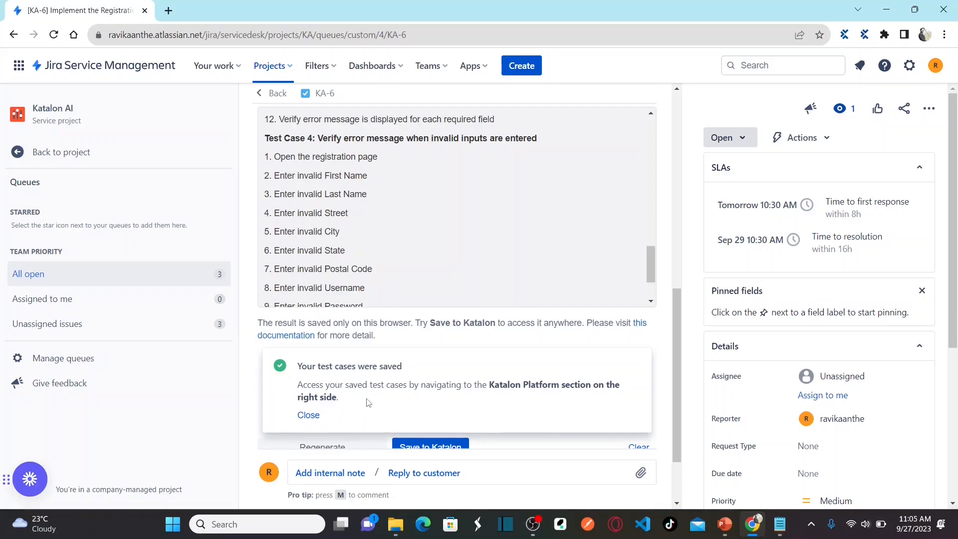
Step: Switch from Jira to the PowerPoint slide show after saving the KA-6 tests to Katalon
{"action": "key", "text": "alt+Tab"}
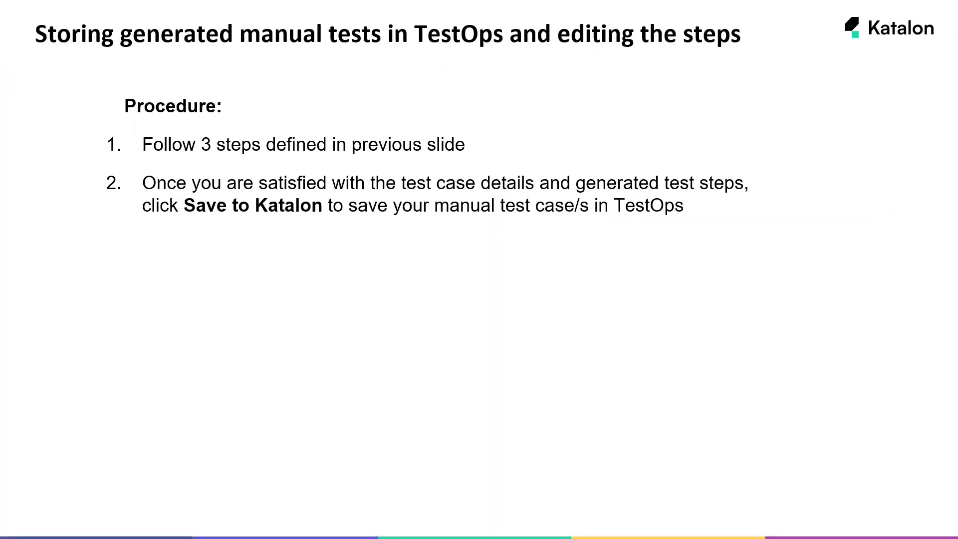
Step: Reveal procedure steps 3 and 4: test cases saved, then viewing linked tests in Jira
{"action": "key", "text": "Right"}
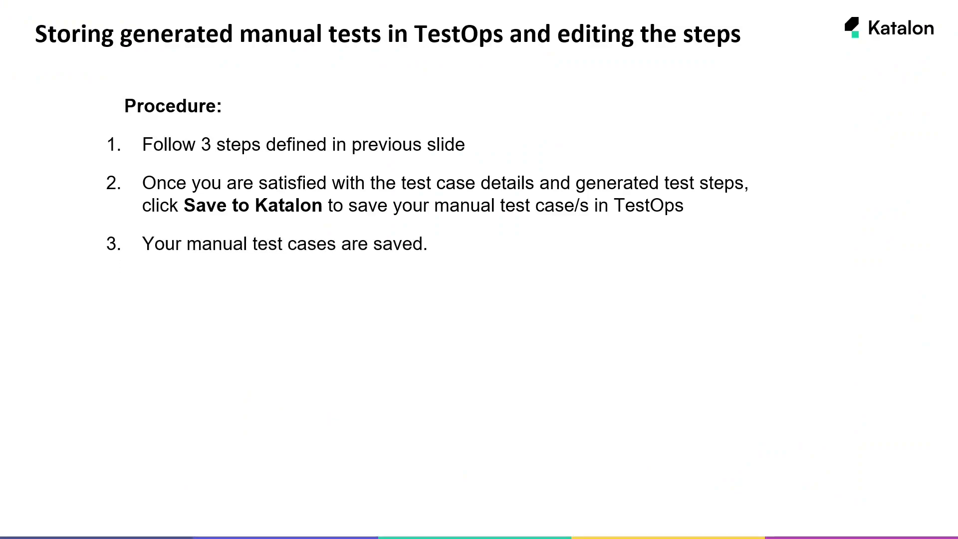
{"action": "key", "text": "Right"}
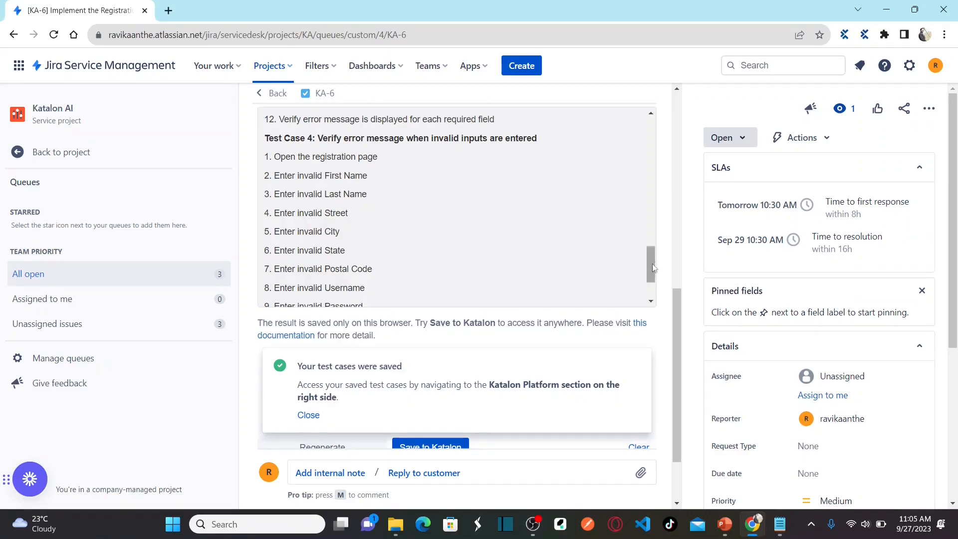
Step: Scroll KA-6 to the Katalon Platform section showing 4 linked test cases, then back to top
{"action": "scroll", "coordinate": [676, 259], "scroll_direction": "up", "scroll_amount": 7}
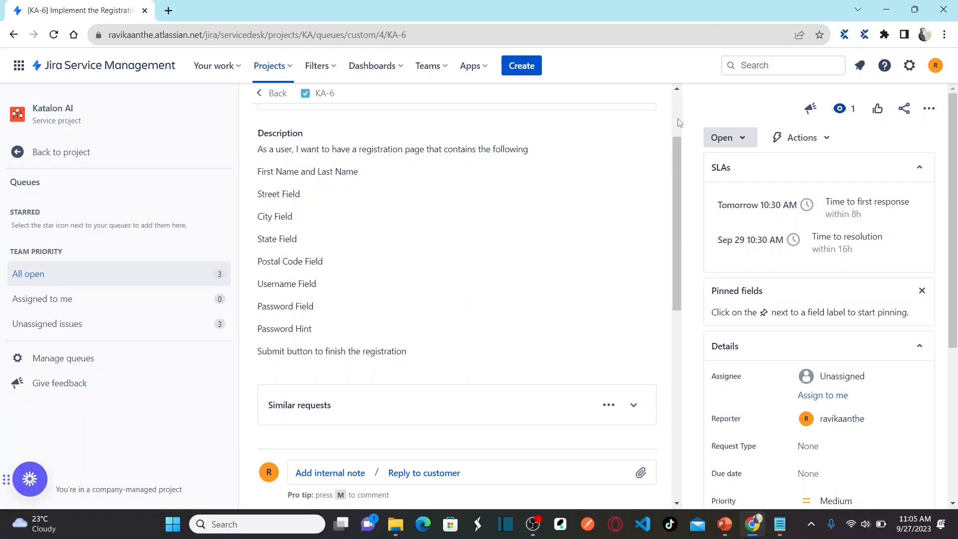
{"action": "scroll", "coordinate": [677, 120], "scroll_direction": "up", "scroll_amount": 2}
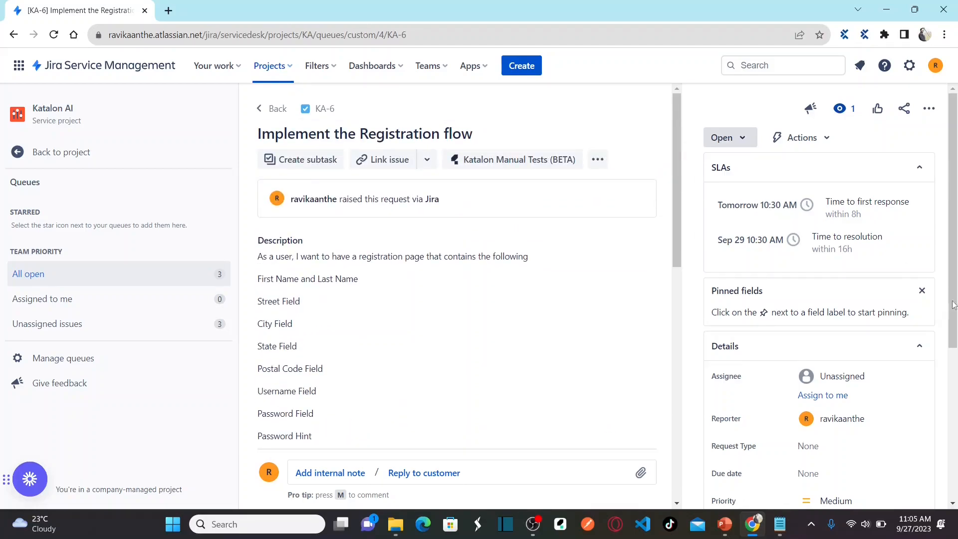
{"action": "scroll", "coordinate": [953, 412], "scroll_direction": "down", "scroll_amount": 5}
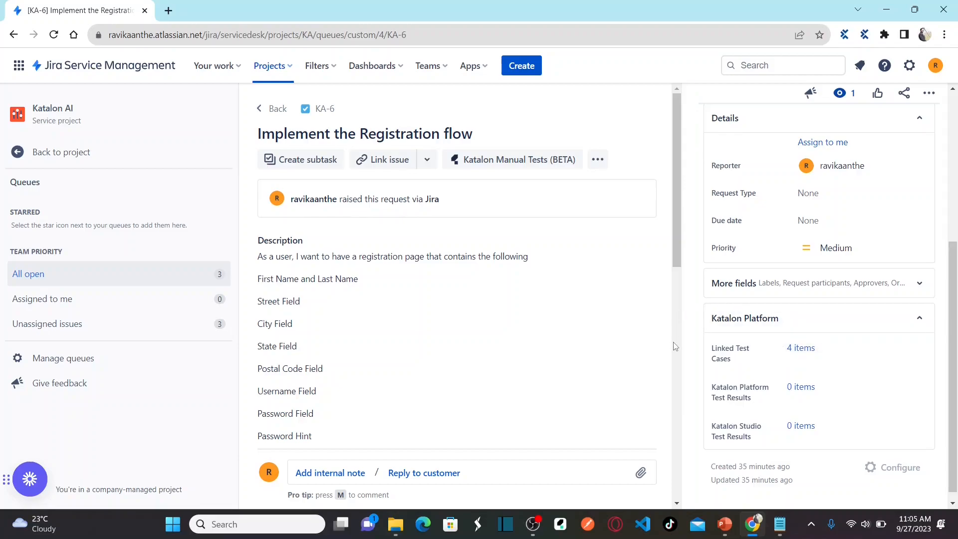
{"action": "scroll", "coordinate": [675, 346], "scroll_direction": "down", "scroll_amount": 7}
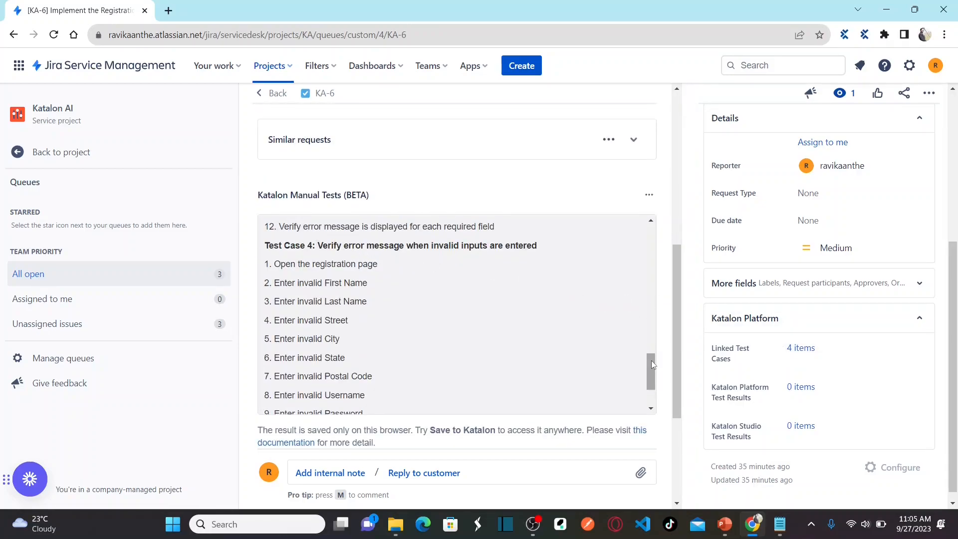
{"action": "mouse_move", "coordinate": [651, 360]}
{"action": "left_mouse_down"}
{"action": "mouse_move", "coordinate": [651, 239]}
{"action": "mouse_move", "coordinate": [651, 359]}
{"action": "left_mouse_up"}
{"action": "scroll", "coordinate": [954, 291], "scroll_direction": "up", "scroll_amount": 4}
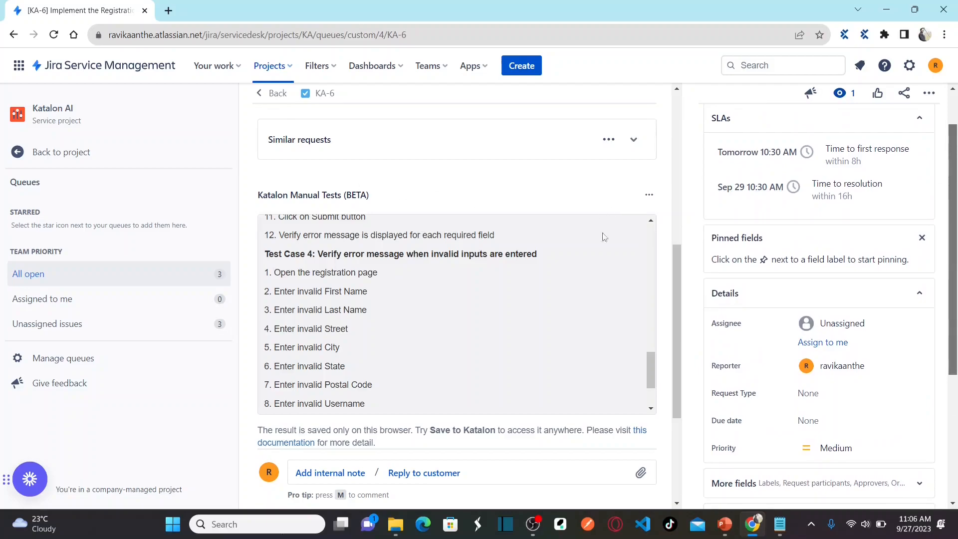
{"action": "scroll", "coordinate": [954, 202], "scroll_direction": "down", "scroll_amount": 4}
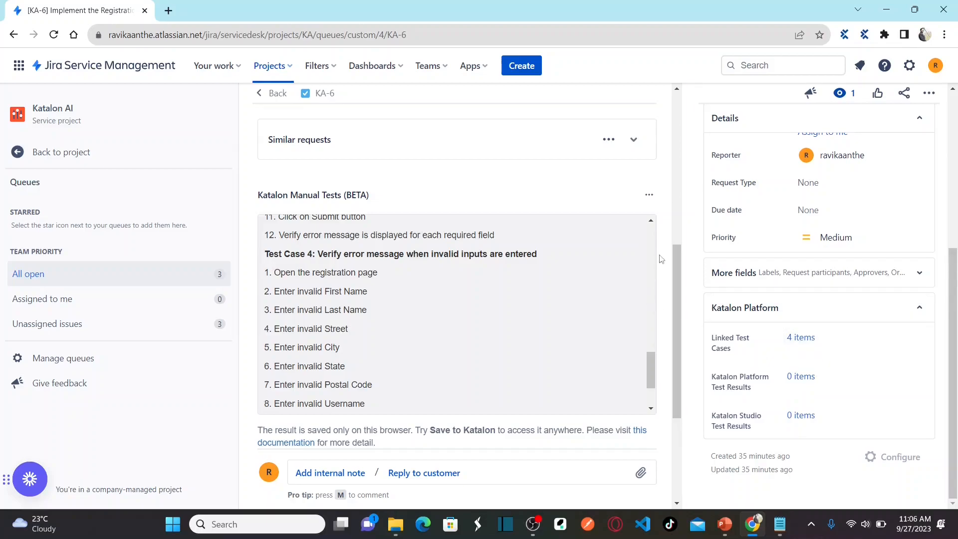
{"action": "left_click", "coordinate": [678, 122]}
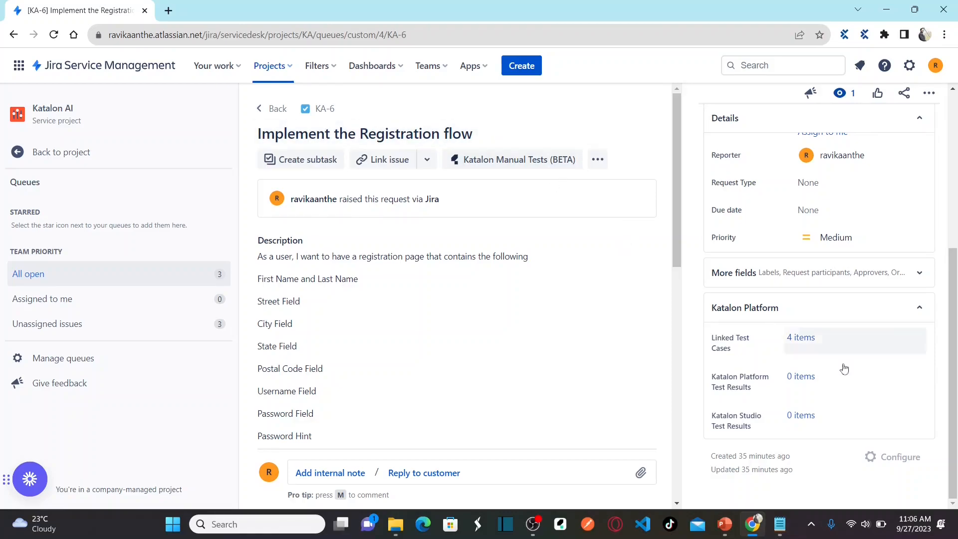
Step: Show the four UNEXECUTED test cases linked to KA-6 in the Katalon Platform dialog
{"action": "left_click", "coordinate": [801, 343]}
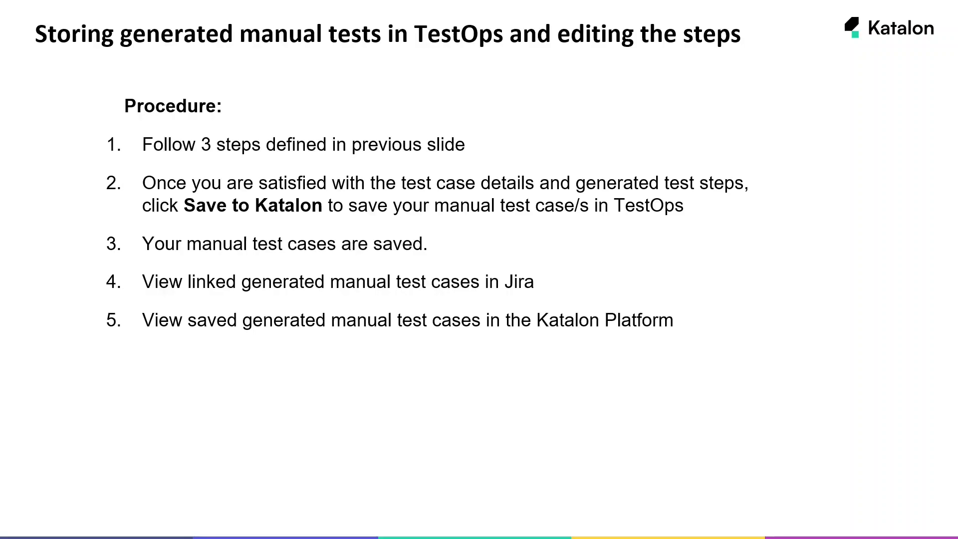
{"action": "key", "text": "alt+Tab"}
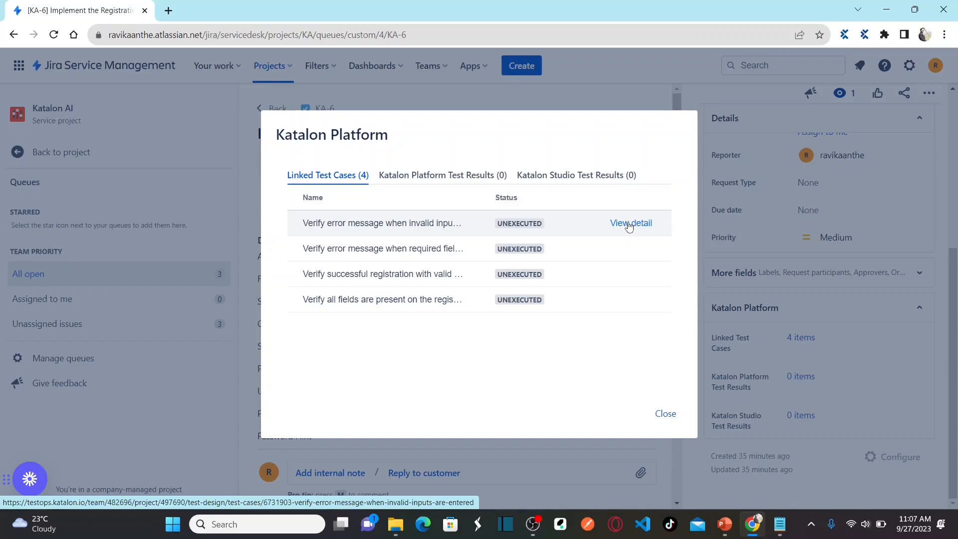
Step: Open the test case 'Verify error message when invalid inputs are entered' in Katalon TestOps
{"action": "left_click", "coordinate": [629, 224]}
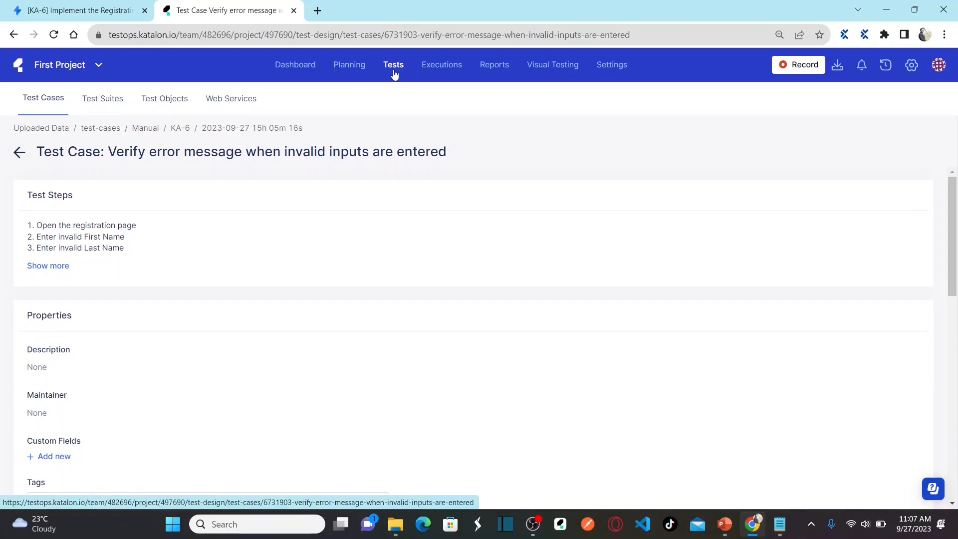
Step: Return to the TestOps list, expand test-cases › Manual, and close Jira's linked-tests dialog
{"action": "left_click", "coordinate": [18, 154]}
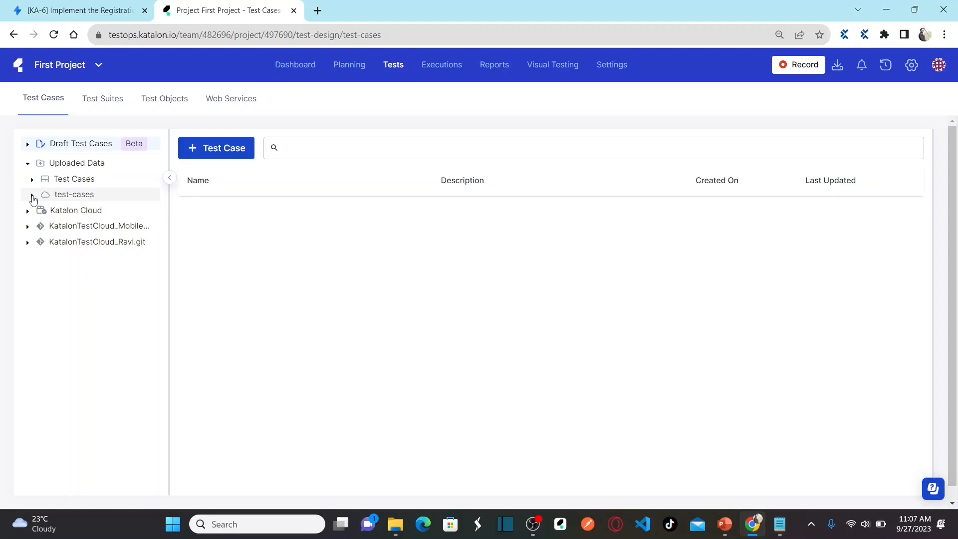
{"action": "left_click", "coordinate": [32, 195]}
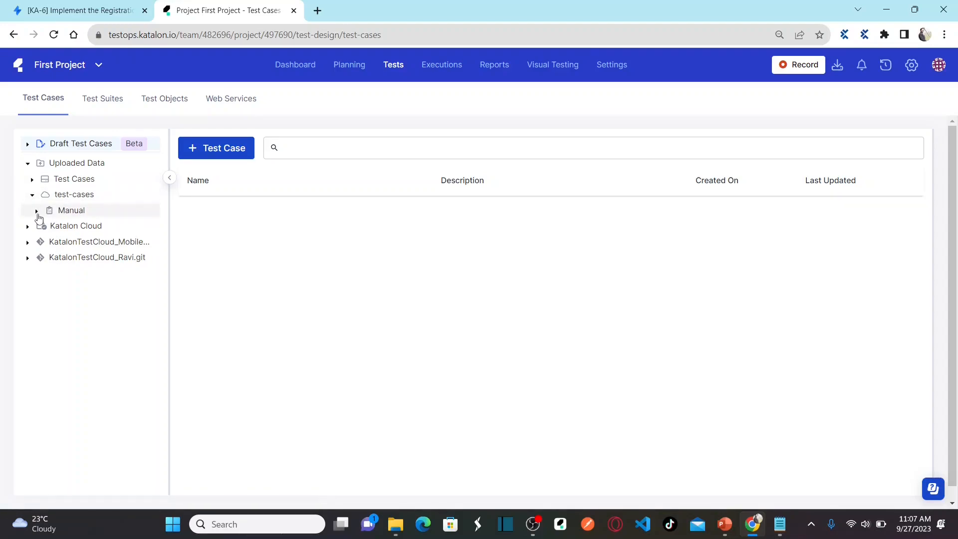
{"action": "left_click", "coordinate": [38, 215]}
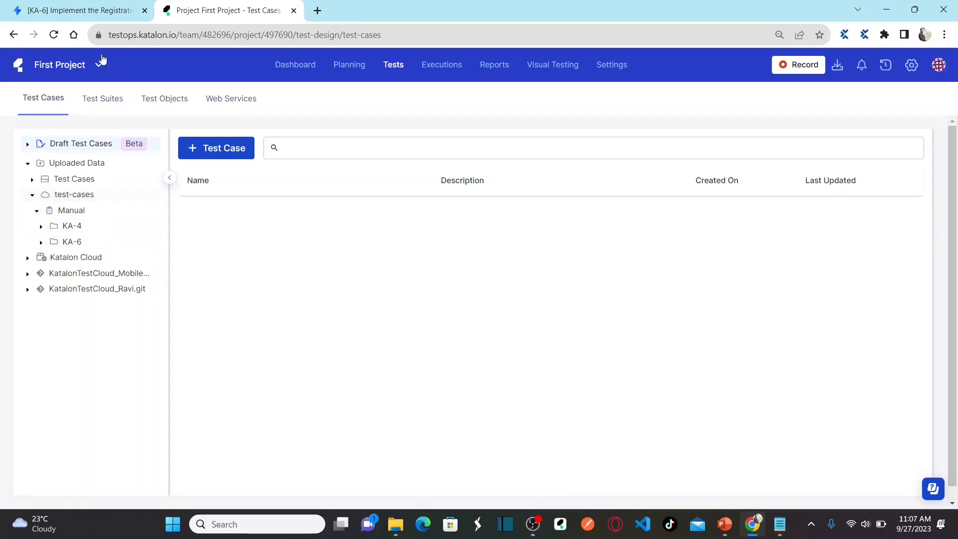
{"action": "left_click", "coordinate": [80, 11]}
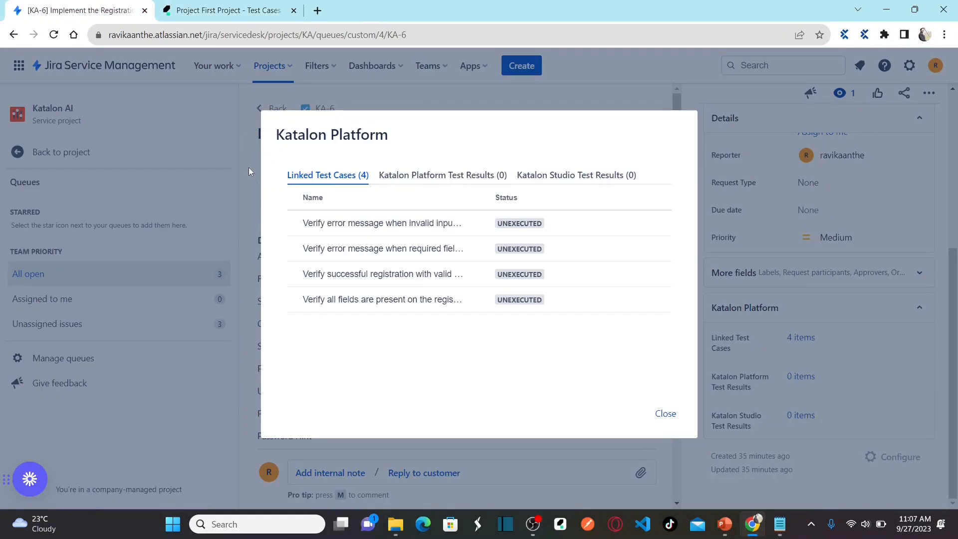
{"action": "left_click", "coordinate": [666, 415]}
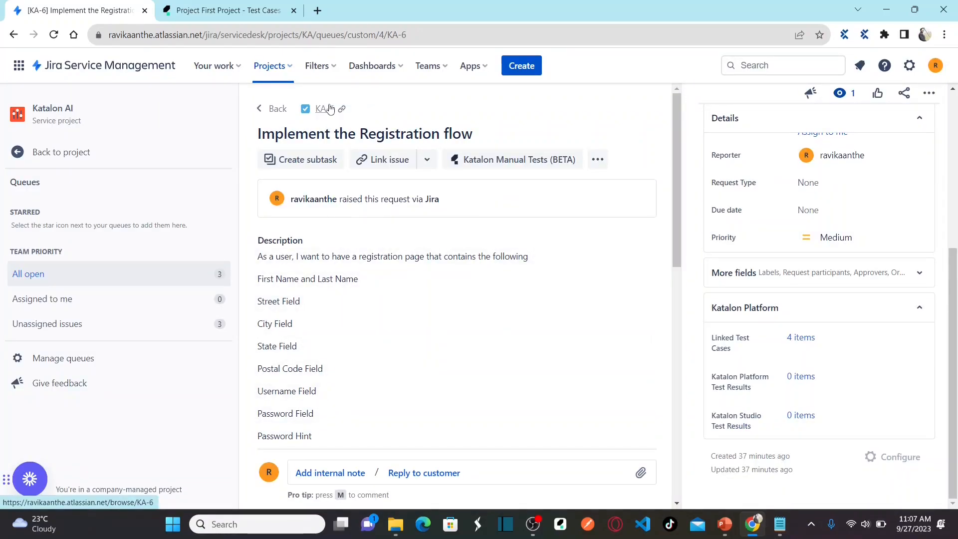
{"action": "left_click", "coordinate": [222, 10]}
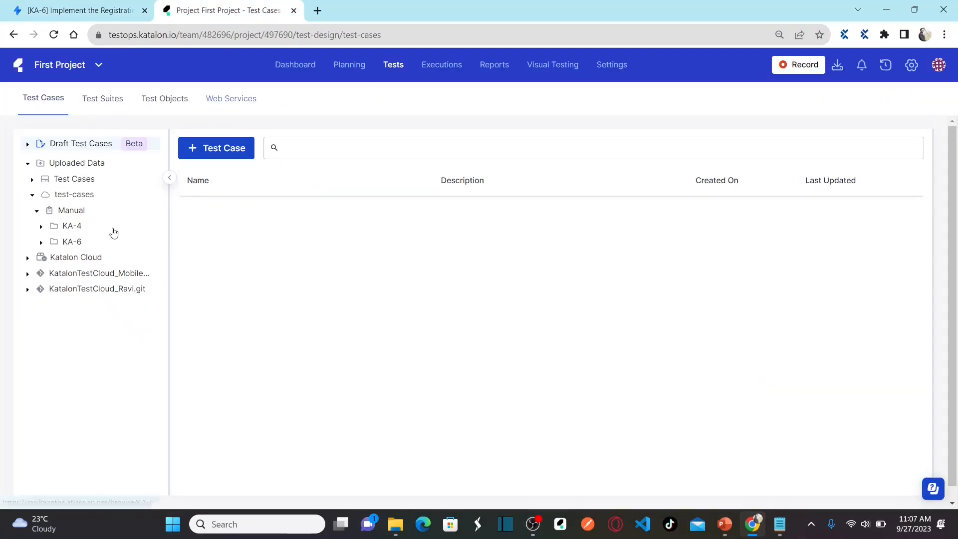
{"action": "left_click", "coordinate": [73, 242]}
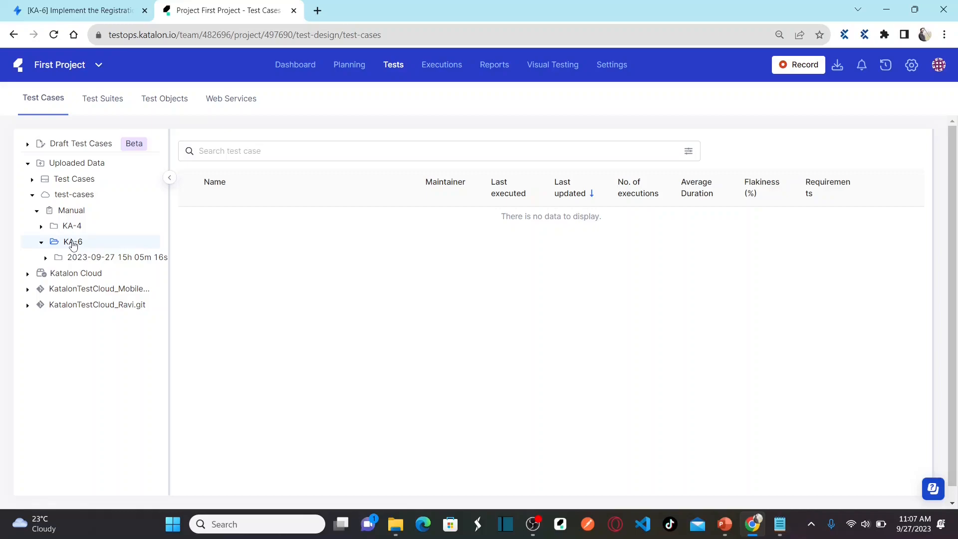
{"action": "left_click", "coordinate": [67, 259]}
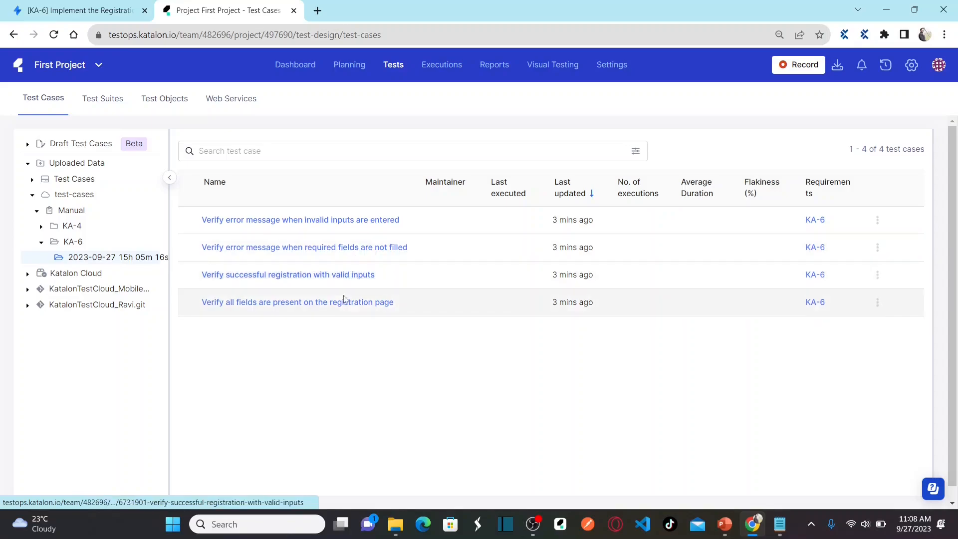
Step: Review the generated test steps in Jira's Katalon Manual Tests panel, then return to TestOps
{"action": "left_click", "coordinate": [83, 6]}
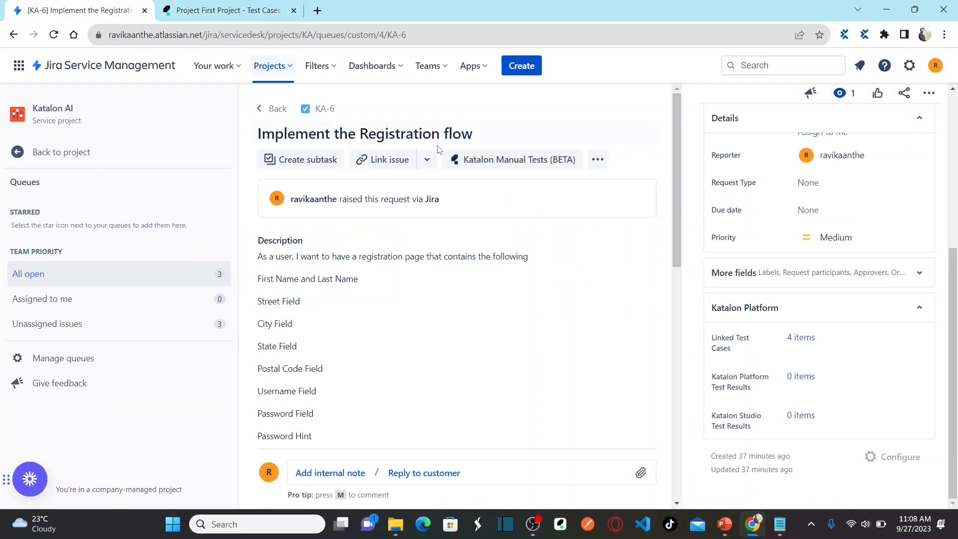
{"action": "scroll", "coordinate": [681, 367], "scroll_direction": "down", "scroll_amount": 10}
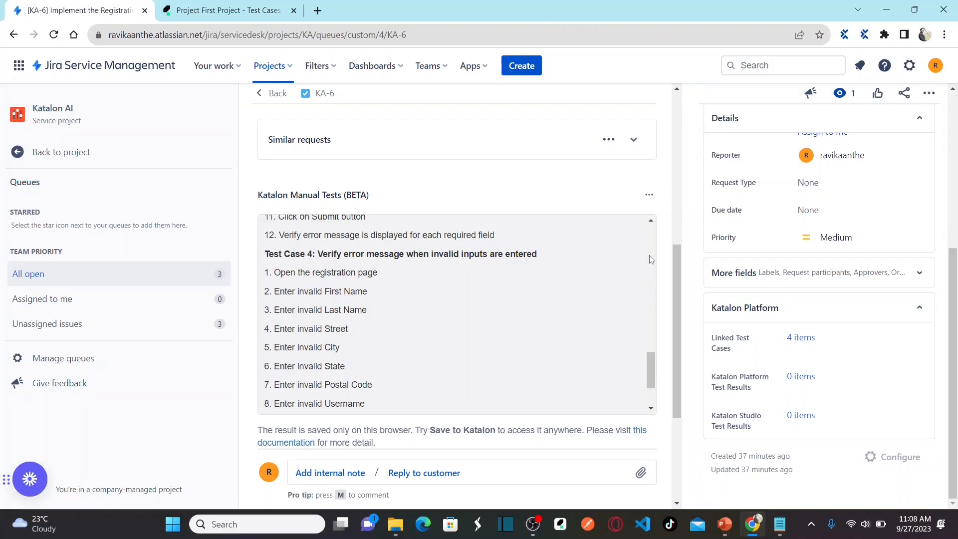
{"action": "scroll", "coordinate": [650, 259], "scroll_direction": "up", "scroll_amount": 7}
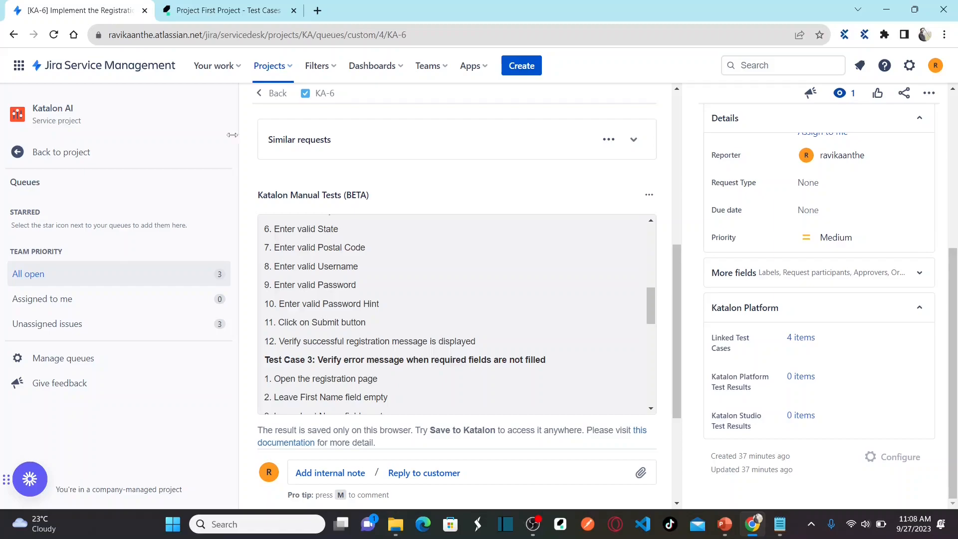
{"action": "left_click", "coordinate": [227, 11]}
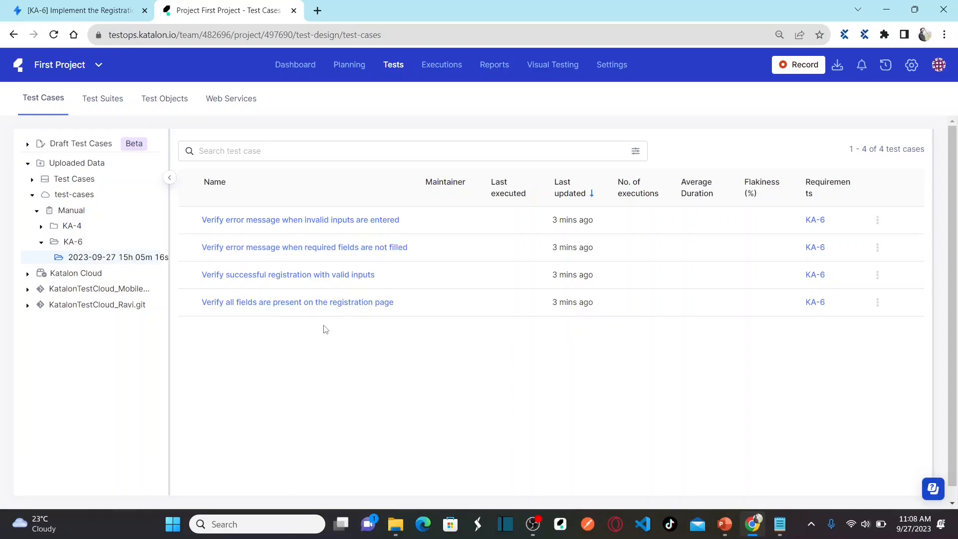
{"action": "key", "text": "alt+Tab"}
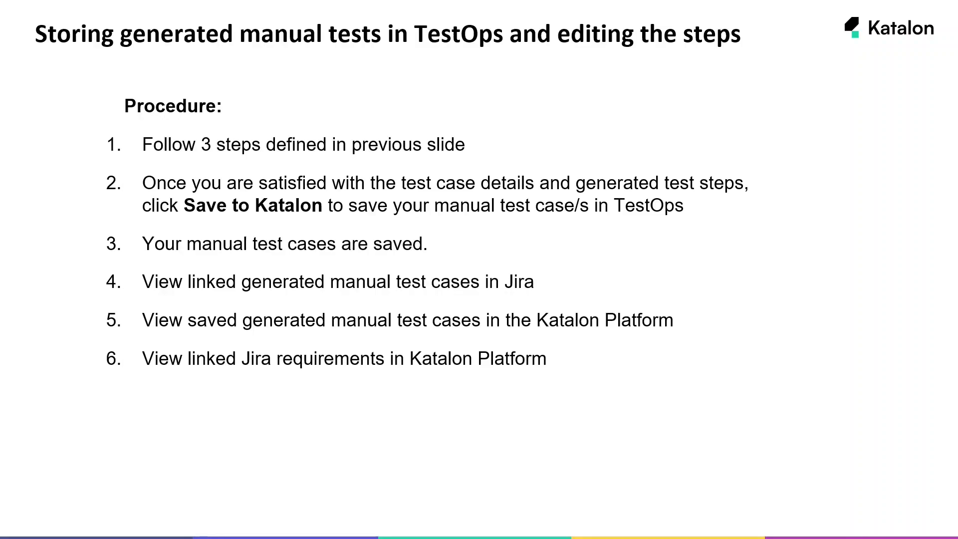
{"action": "key", "text": "alt+Tab"}
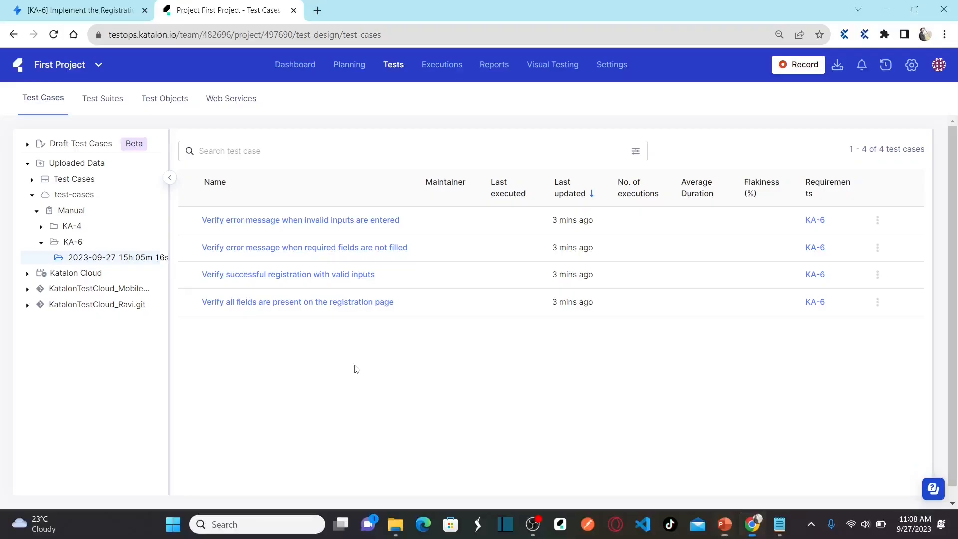
{"action": "left_click", "coordinate": [90, 12]}
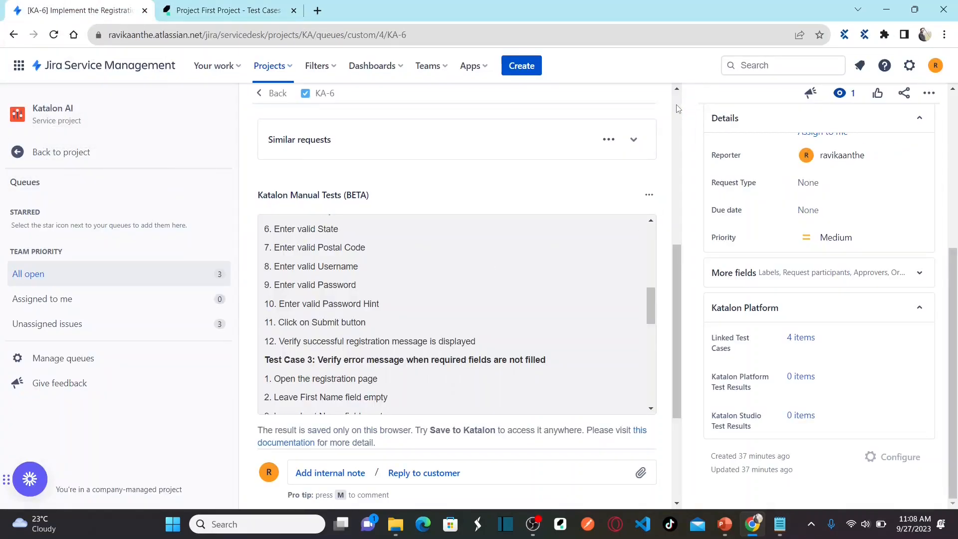
{"action": "left_click", "coordinate": [677, 109]}
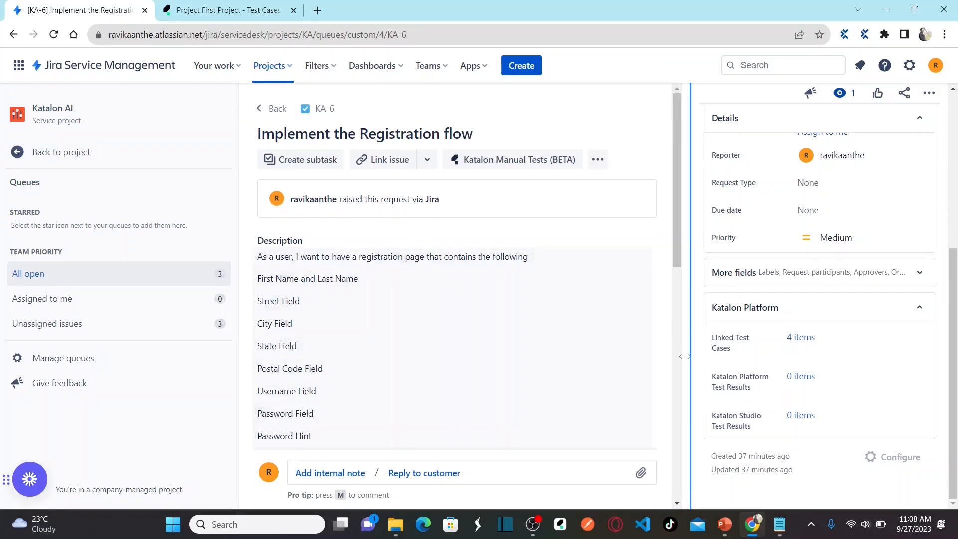
{"action": "left_click", "coordinate": [681, 389]}
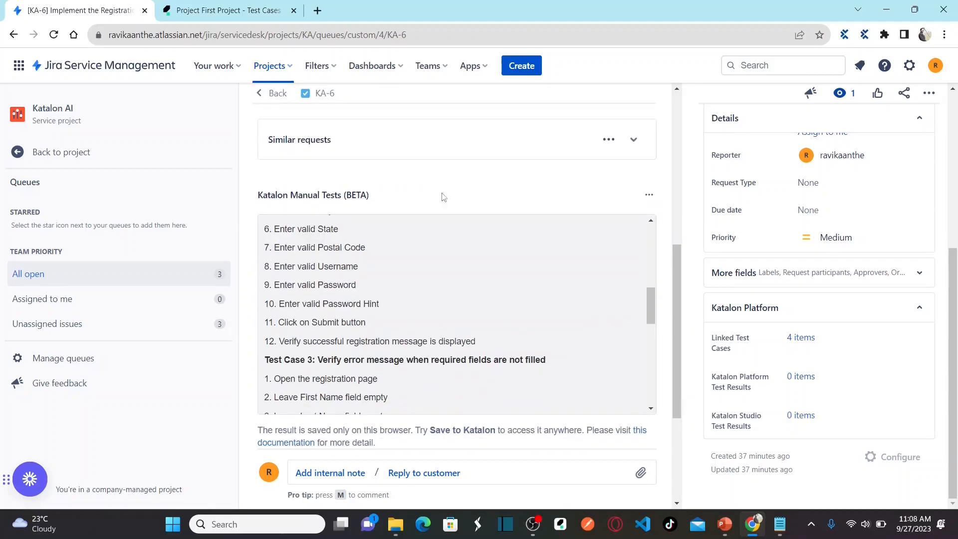
{"action": "left_click", "coordinate": [217, 10]}
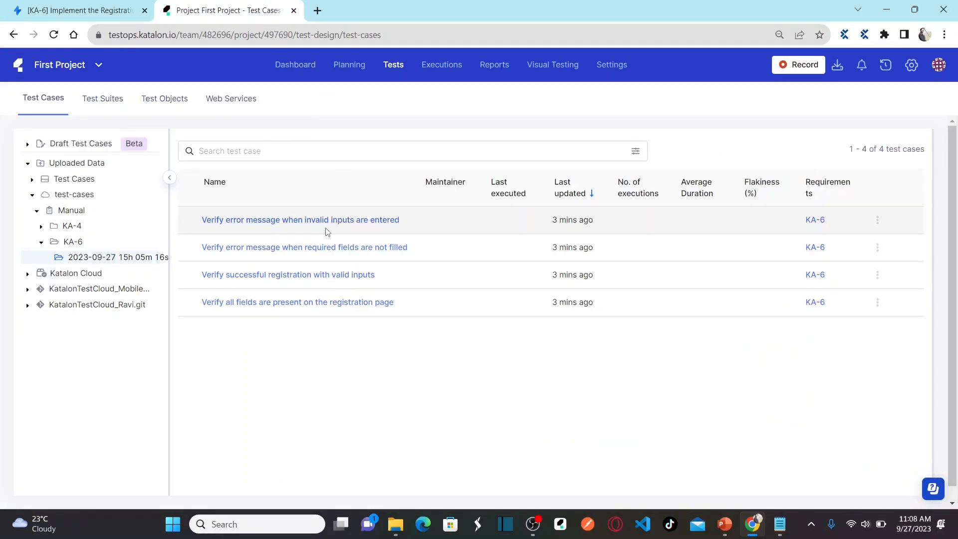
Step: Open 'Verify error message when invalid inputs are entered' and view its linked KA-6 requirement
{"action": "left_click", "coordinate": [280, 220]}
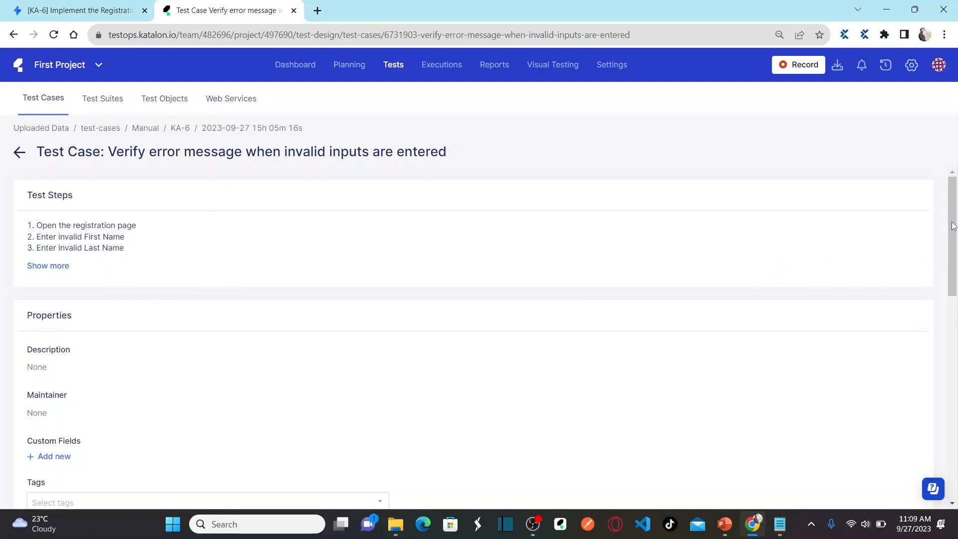
{"action": "left_click_drag", "start_coordinate": [952, 226], "coordinate": [956, 385]}
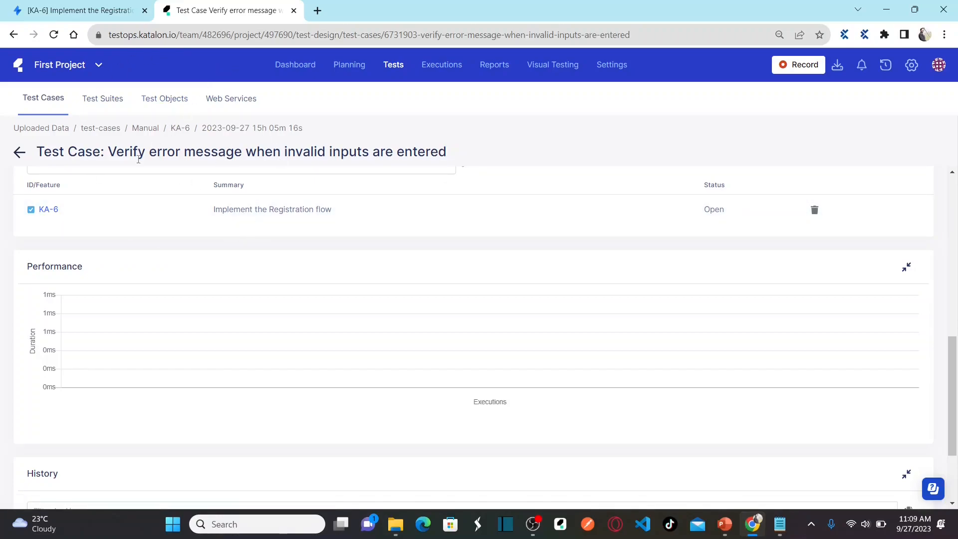
Step: Open the linked KA-6 'Implement the Registration flow' issue in a new Jira tab, then return to Katalon
{"action": "left_click", "coordinate": [43, 210]}
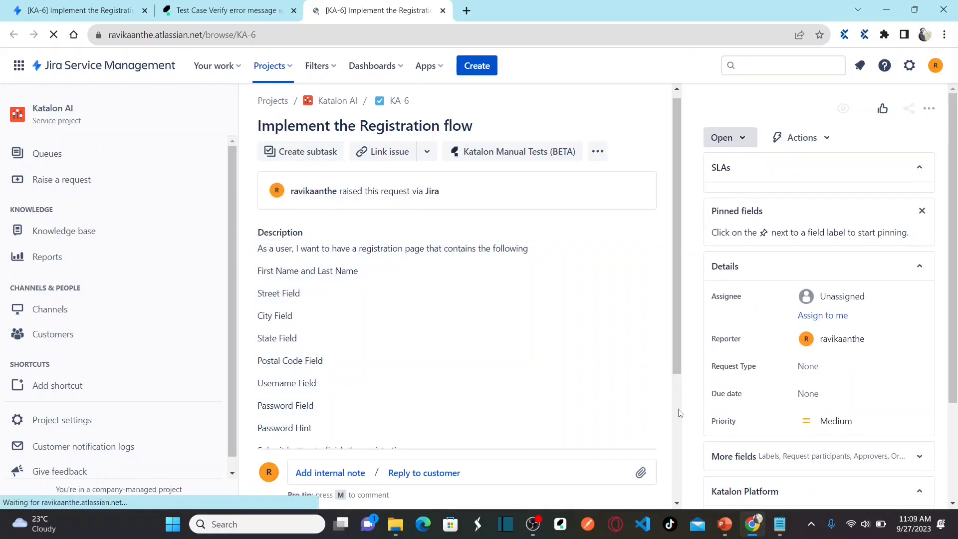
{"action": "scroll", "coordinate": [679, 413], "scroll_direction": "down", "scroll_amount": 4}
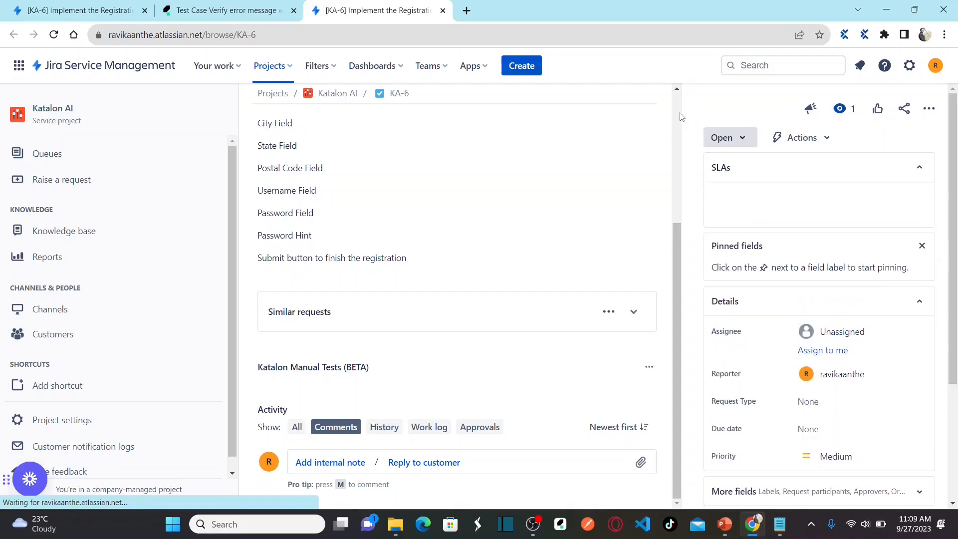
{"action": "scroll", "coordinate": [680, 115], "scroll_direction": "up", "scroll_amount": 4}
{"action": "left_click", "coordinate": [79, 10]}
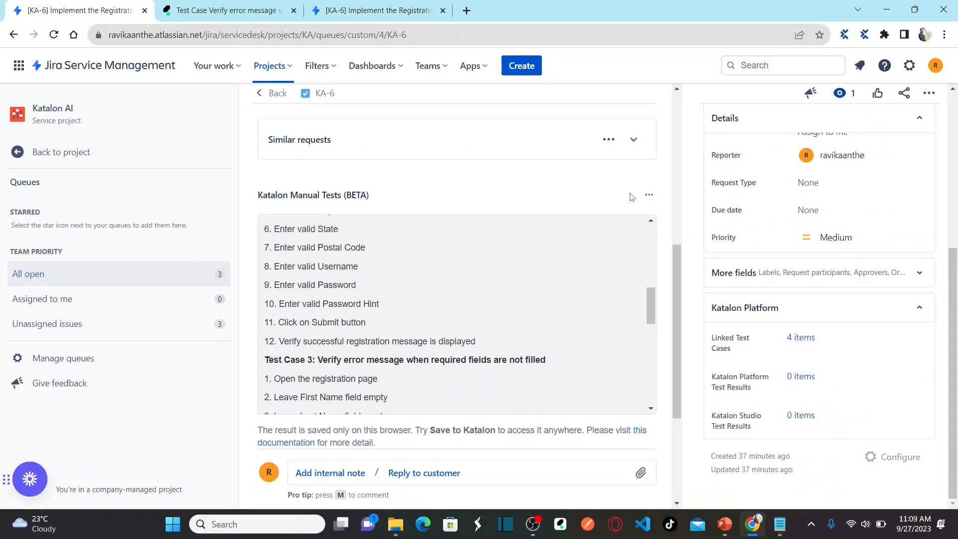
{"action": "scroll", "coordinate": [680, 116], "scroll_direction": "up", "scroll_amount": 5}
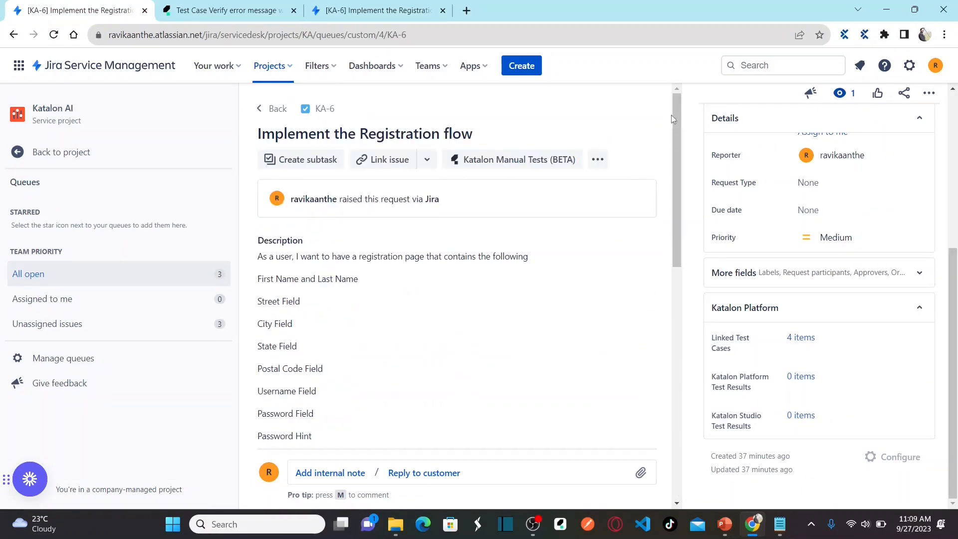
{"action": "left_click", "coordinate": [388, 16]}
{"action": "left_click", "coordinate": [223, 14]}
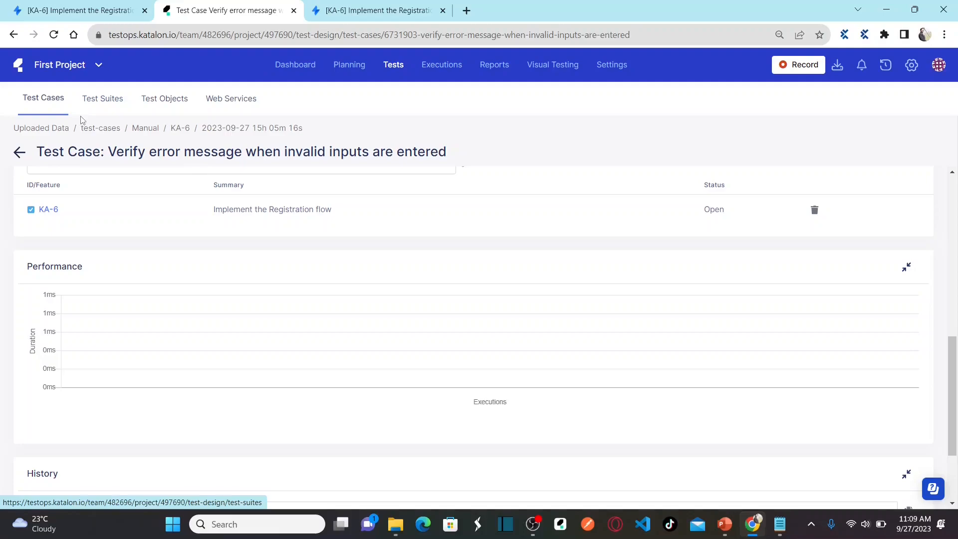
Step: Go back to the full TestOps test case list and return to the browser
{"action": "left_click", "coordinate": [20, 154]}
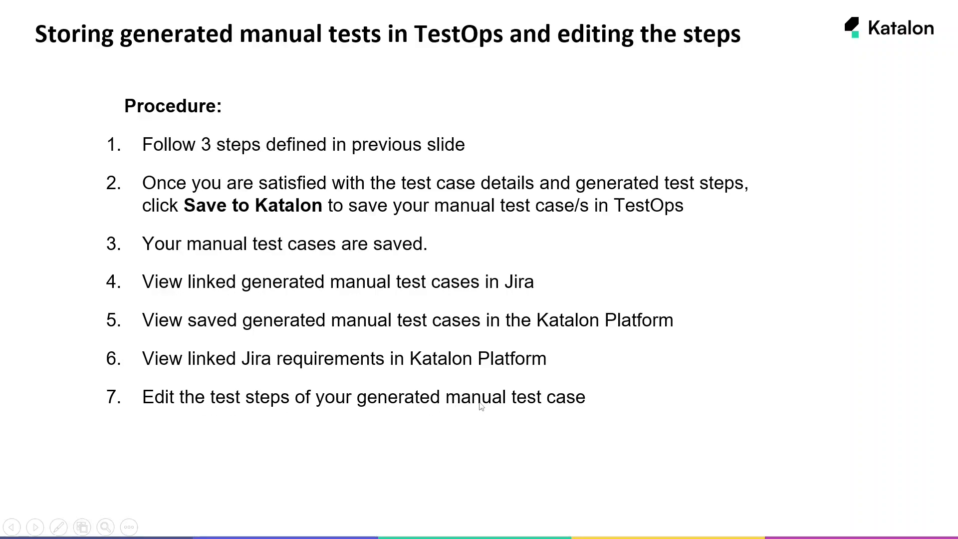
{"action": "key", "text": "alt+Tab"}
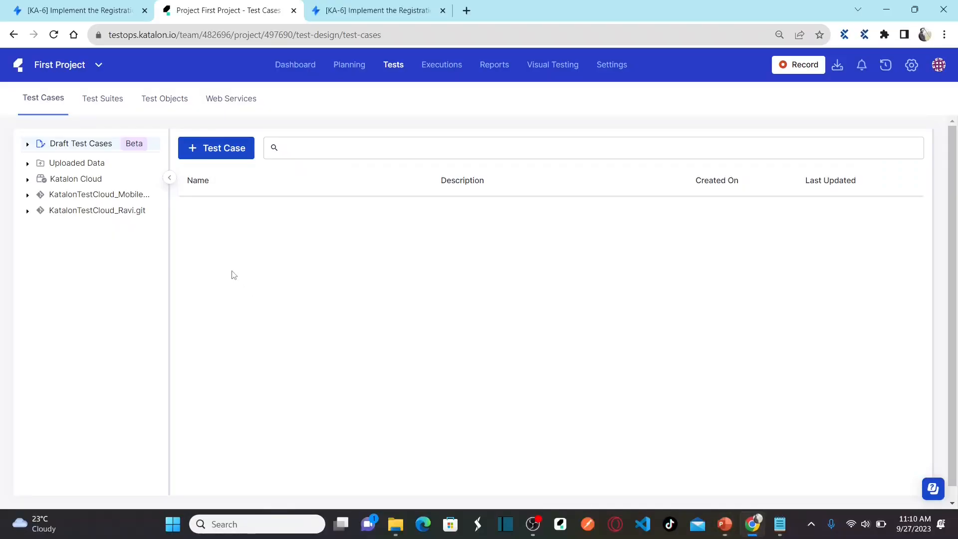
Step: Return to the 'Verify error message when invalid inputs are entered' test case, leaving its steps unchanged
{"action": "left_click", "coordinate": [12, 35]}
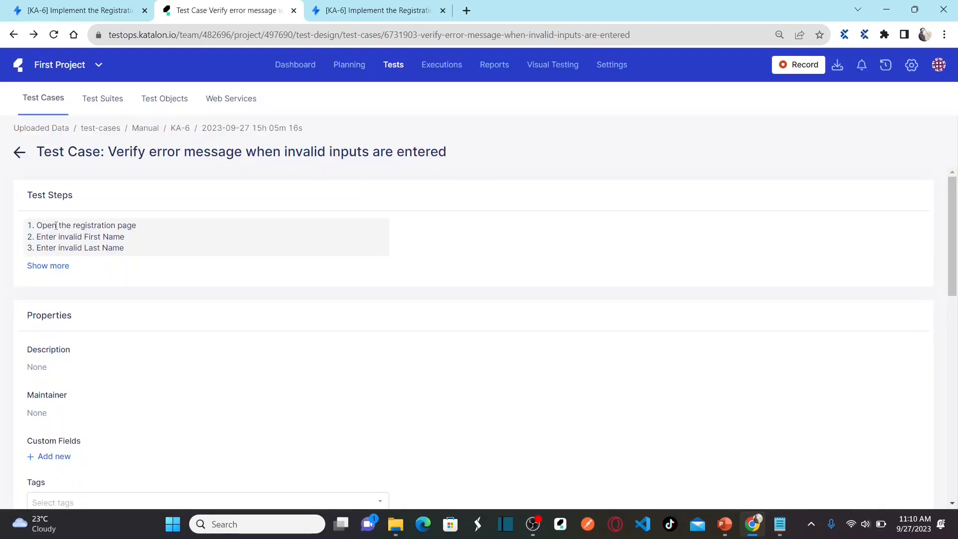
{"action": "left_click", "coordinate": [120, 248]}
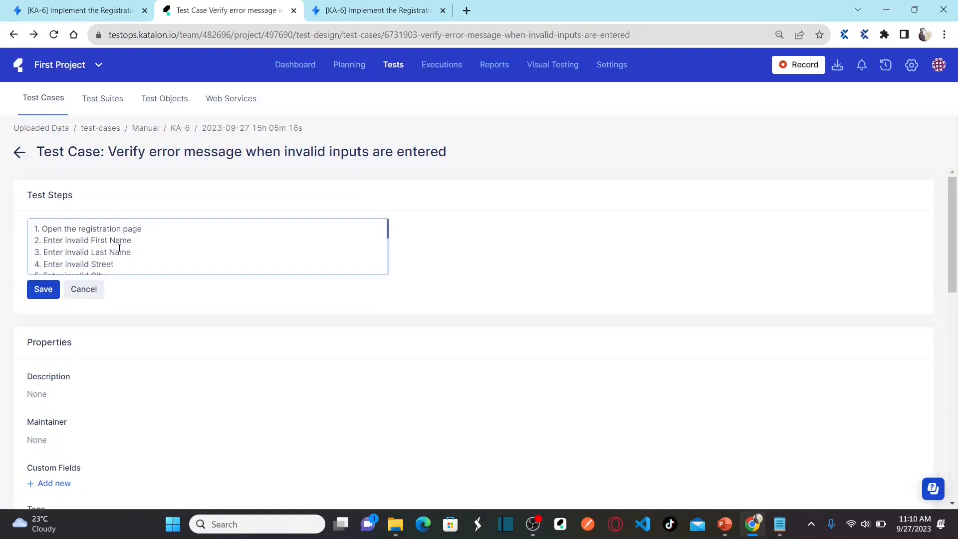
{"action": "left_click", "coordinate": [92, 294]}
Step: Expand all 12 test steps, edit through step 12, save, and check the Linked Issue
{"action": "left_click", "coordinate": [53, 268]}
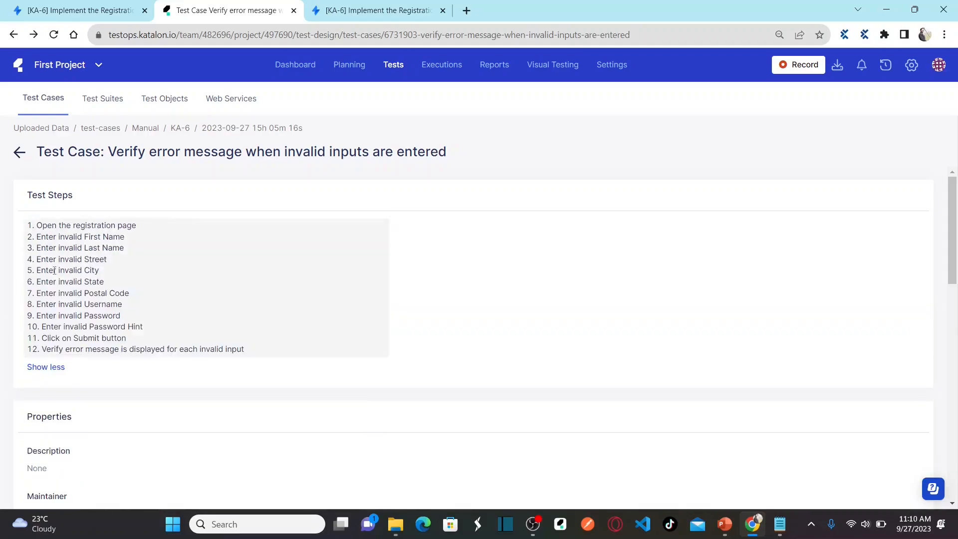
{"action": "left_click", "coordinate": [216, 323]}
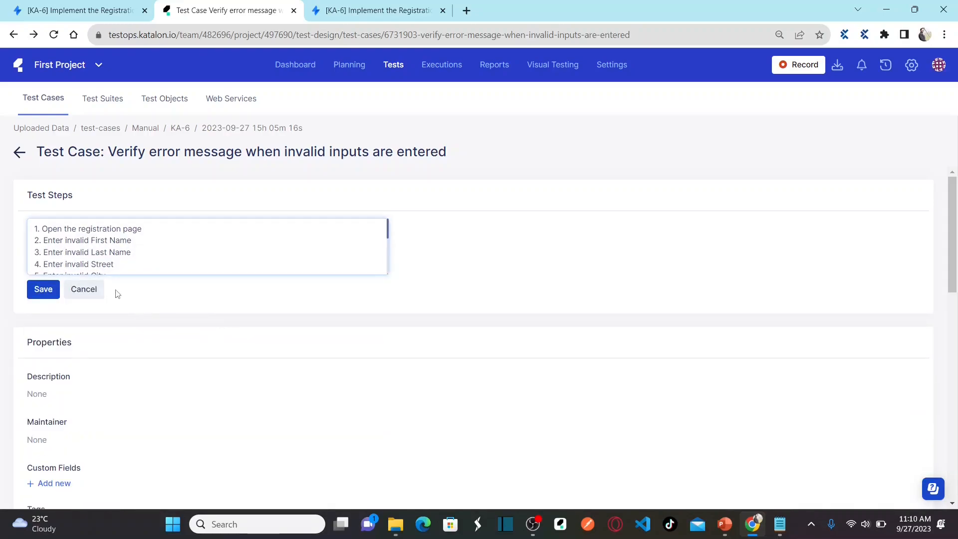
{"action": "key", "text": "Down"}
{"action": "key", "text": "Down"}
{"action": "key", "text": "Down"}
{"action": "key", "text": "Down"}
{"action": "key", "text": "Down"}
{"action": "key", "text": "Down"}
{"action": "key", "text": "Down"}
{"action": "key", "text": "Down"}
{"action": "key", "text": "Down"}
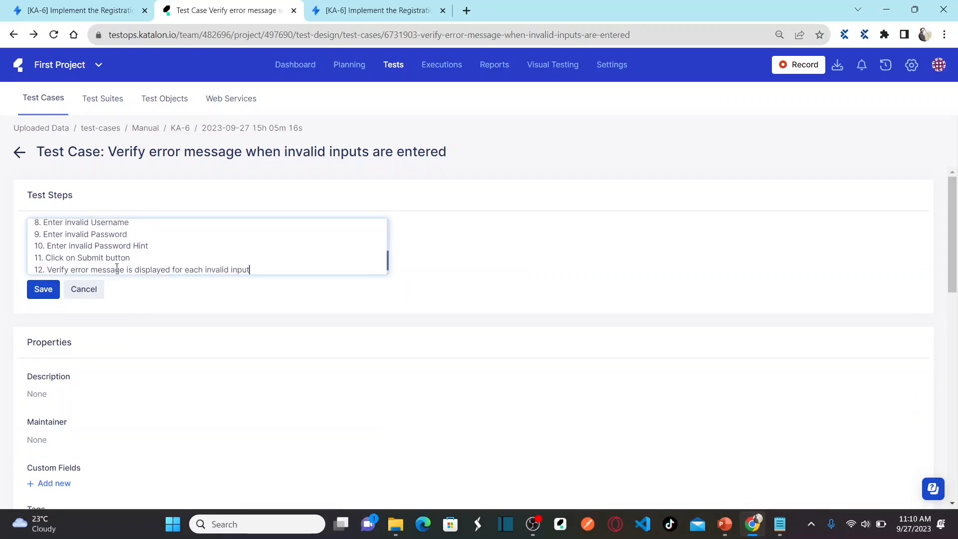
{"action": "left_click", "coordinate": [45, 290]}
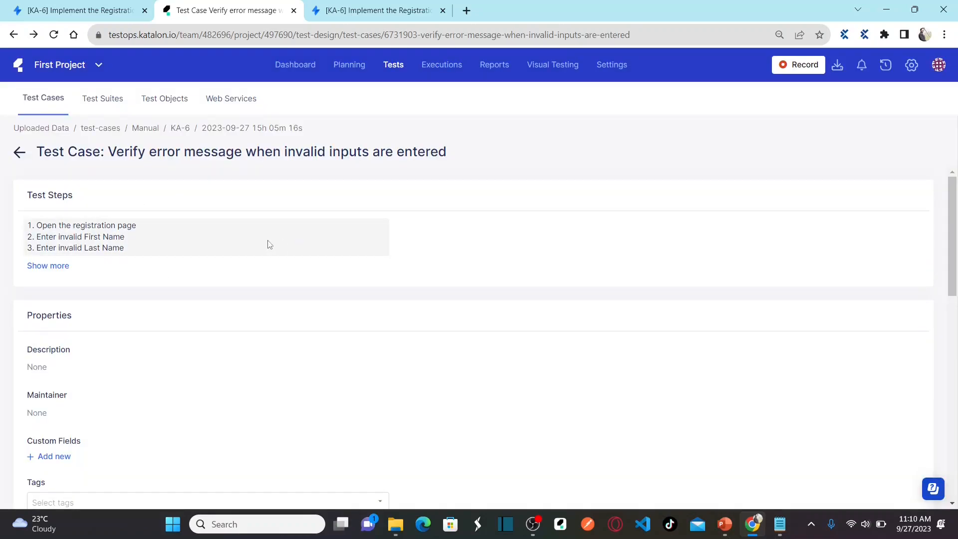
{"action": "left_click", "coordinate": [952, 383]}
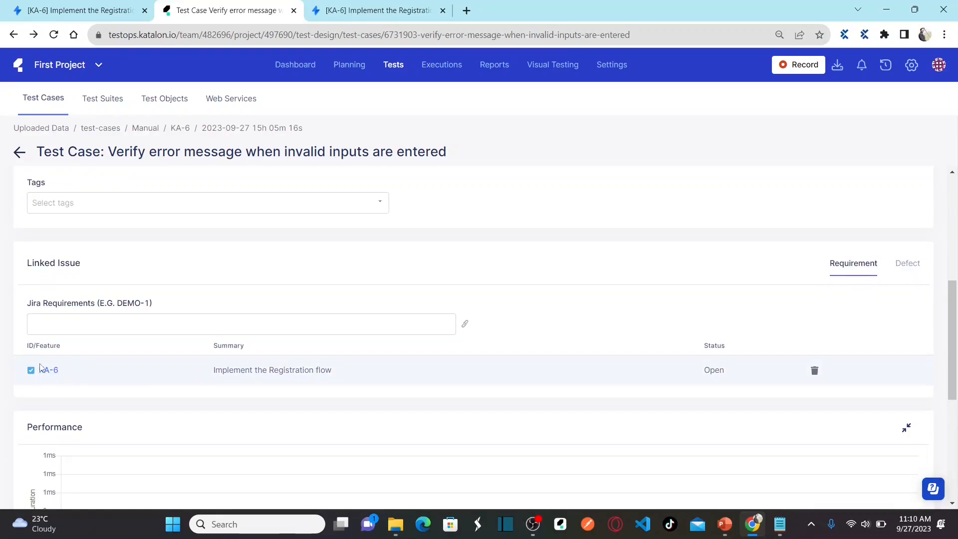
{"action": "scroll", "coordinate": [635, 359], "scroll_direction": "up", "scroll_amount": 6}
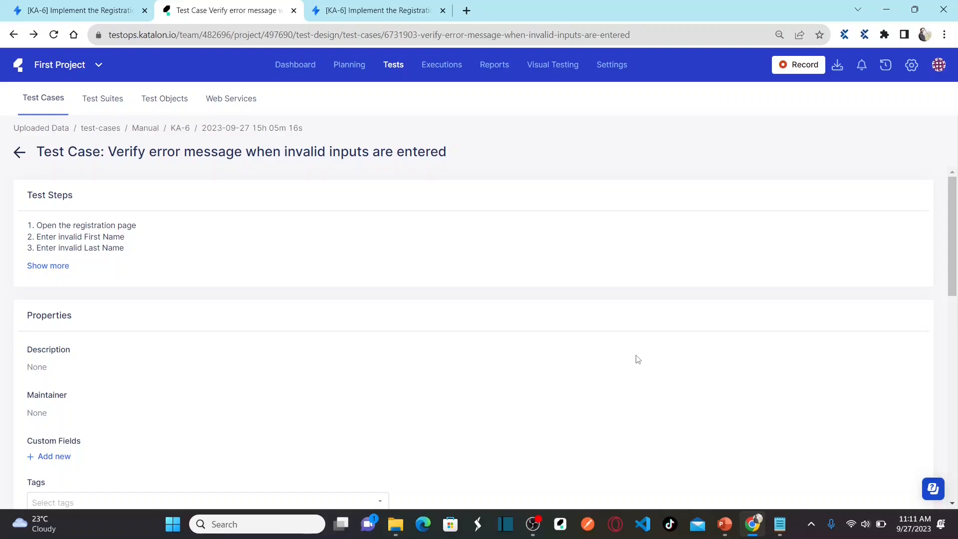